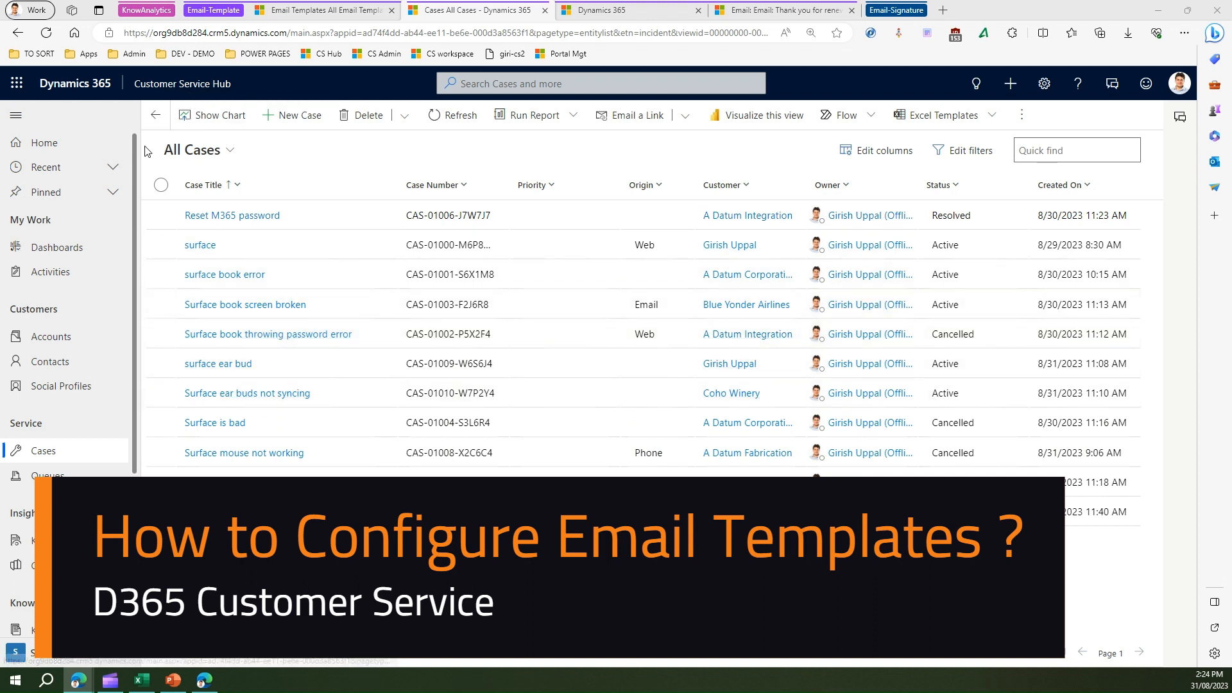
Open the list of all email templates and browse through the available ones
{"action": "scroll", "coordinate": [135, 205], "scroll_direction": "down", "scroll_amount": 4}
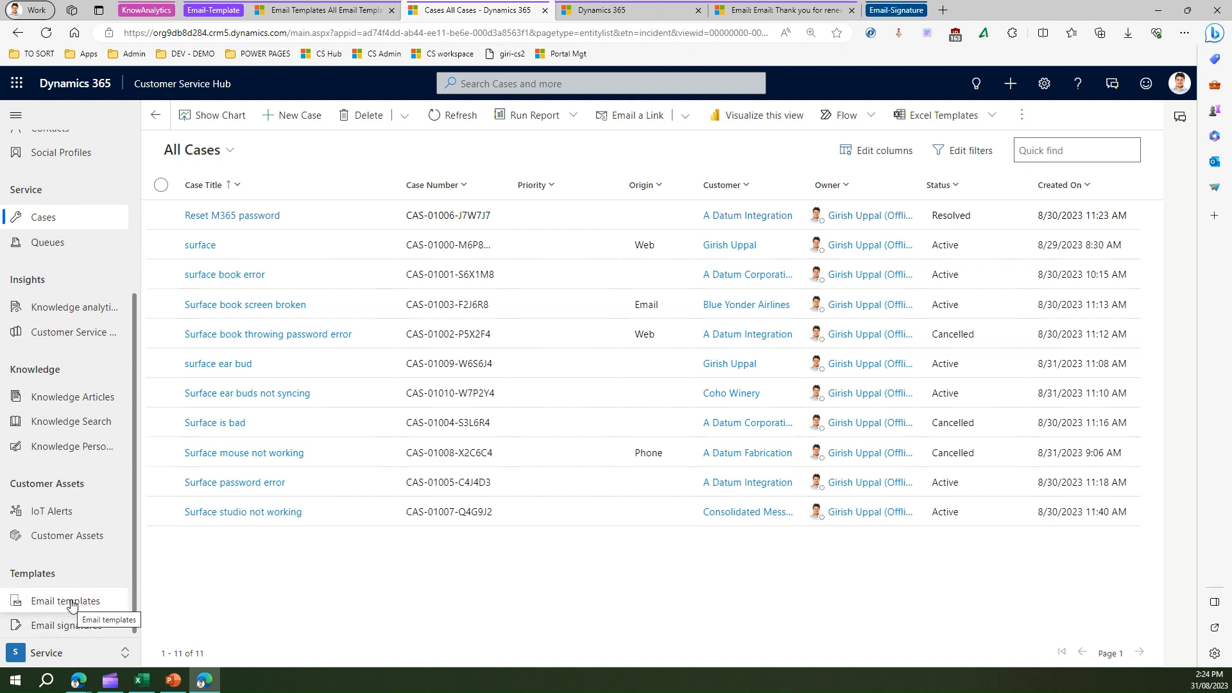
{"action": "left_click", "coordinate": [72, 604]}
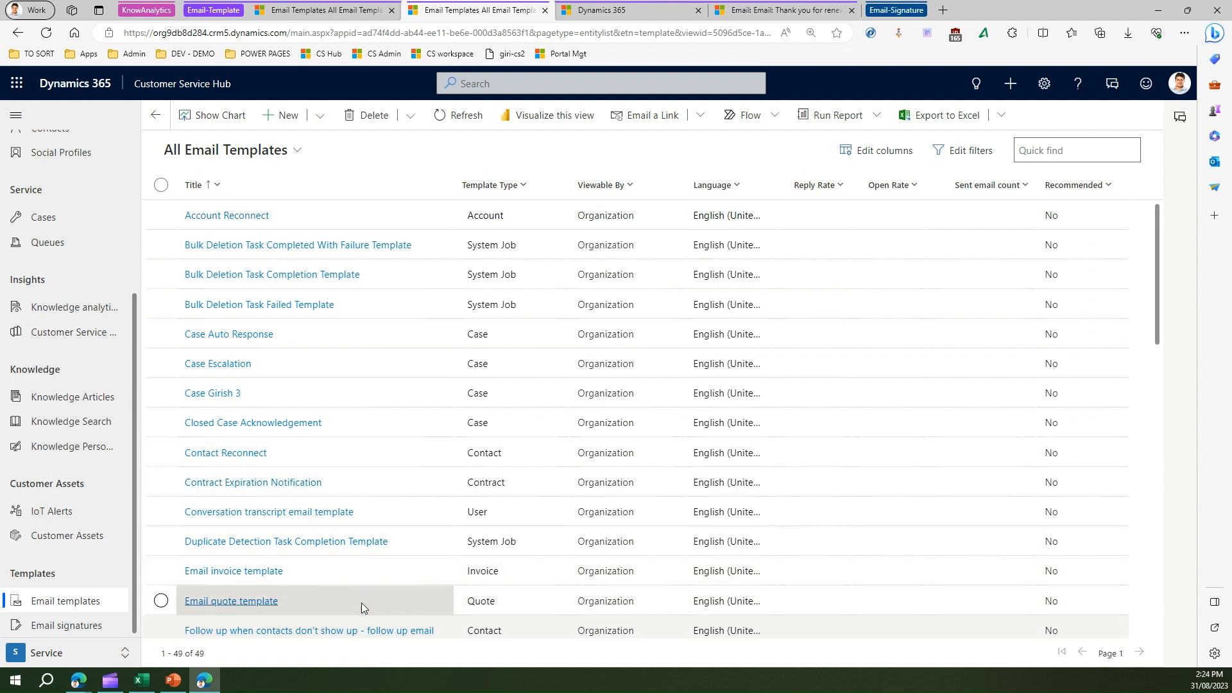
{"action": "scroll", "coordinate": [385, 584], "scroll_direction": "down", "scroll_amount": 5}
{"action": "scroll", "coordinate": [473, 582], "scroll_direction": "down", "scroll_amount": 8}
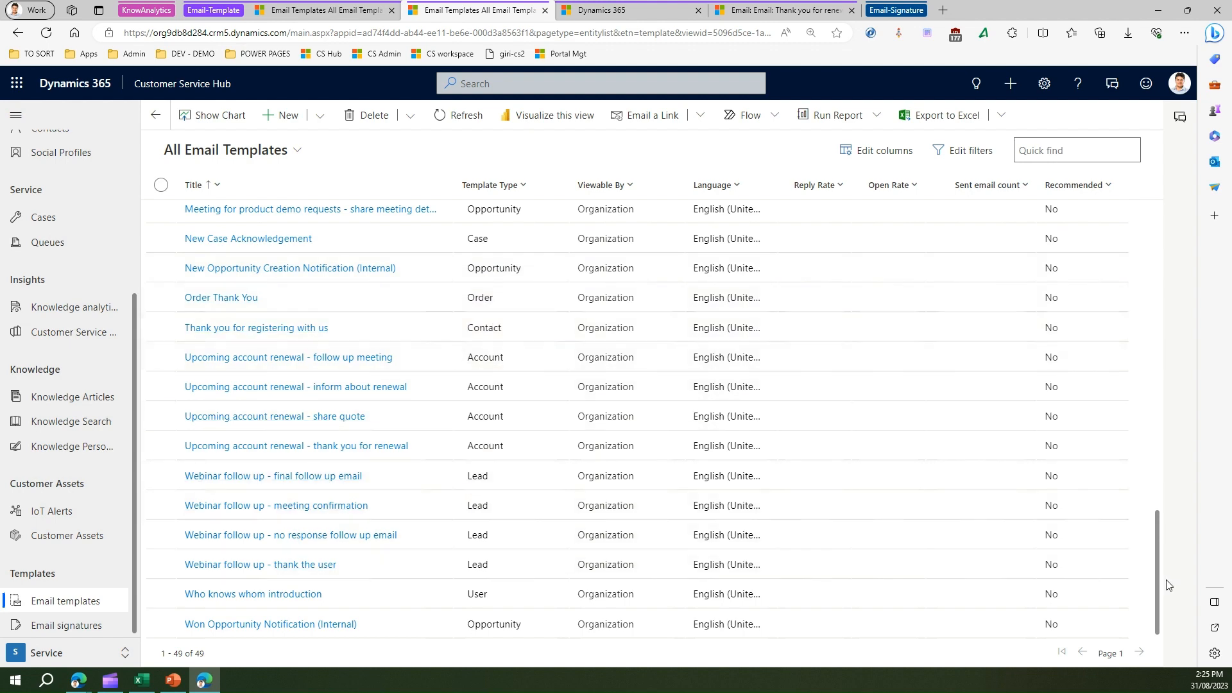
{"action": "left_click_drag", "start_coordinate": [1160, 591], "coordinate": [1218, 544]}
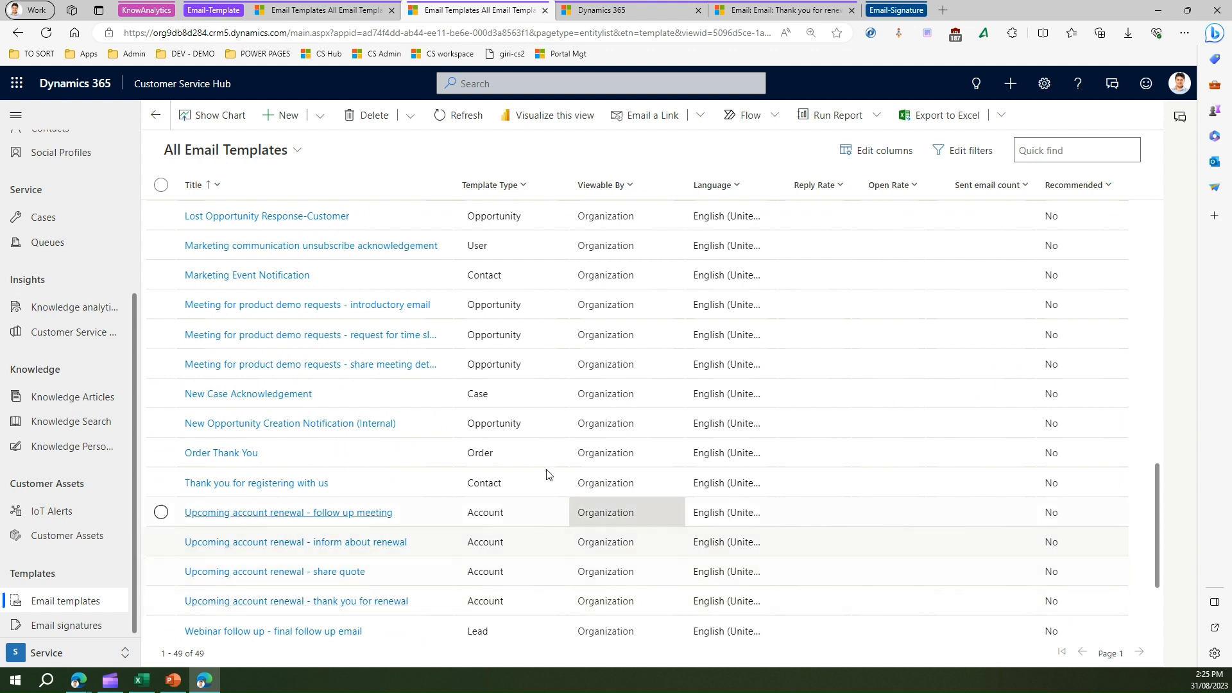
Open the New Case Acknowledgement template and review its permission level options and subject
{"action": "left_click", "coordinate": [276, 396]}
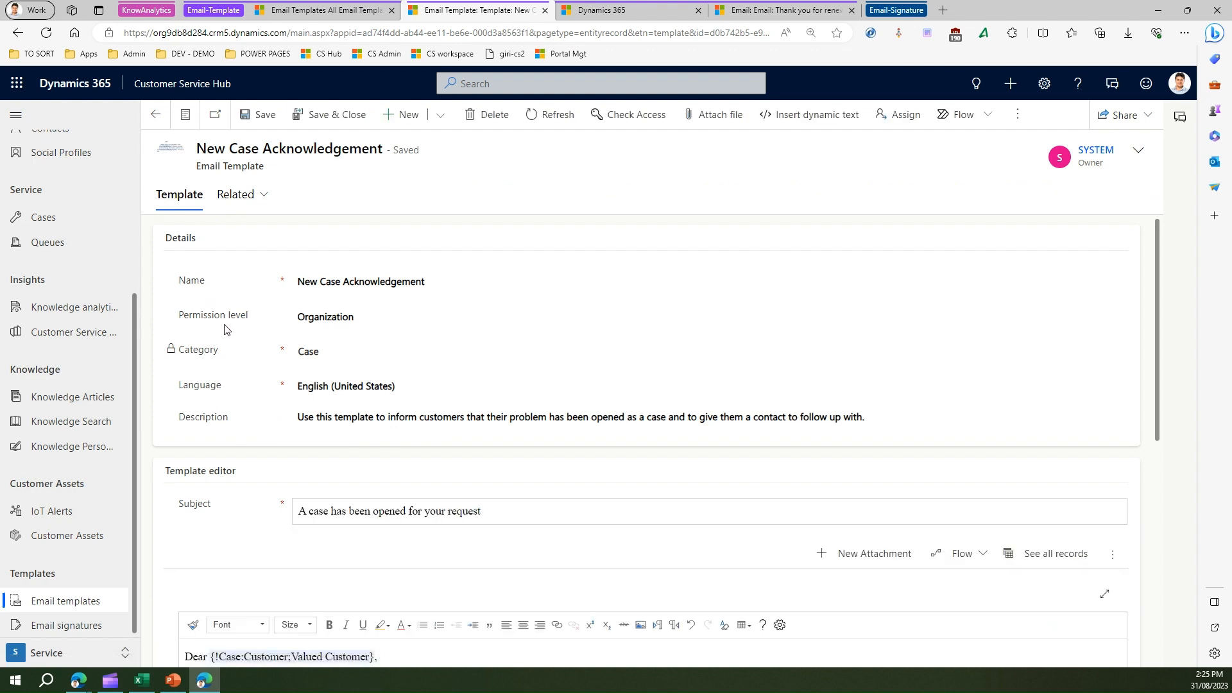
{"action": "left_click", "coordinate": [360, 324]}
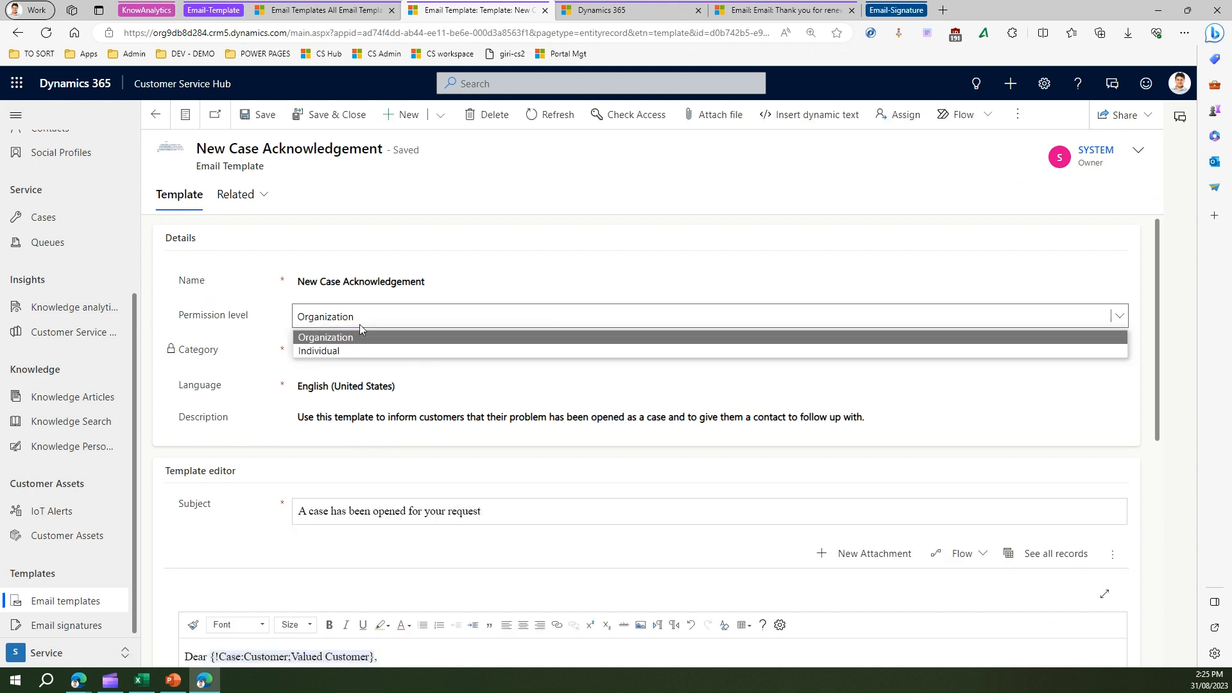
{"action": "left_click", "coordinate": [360, 325]}
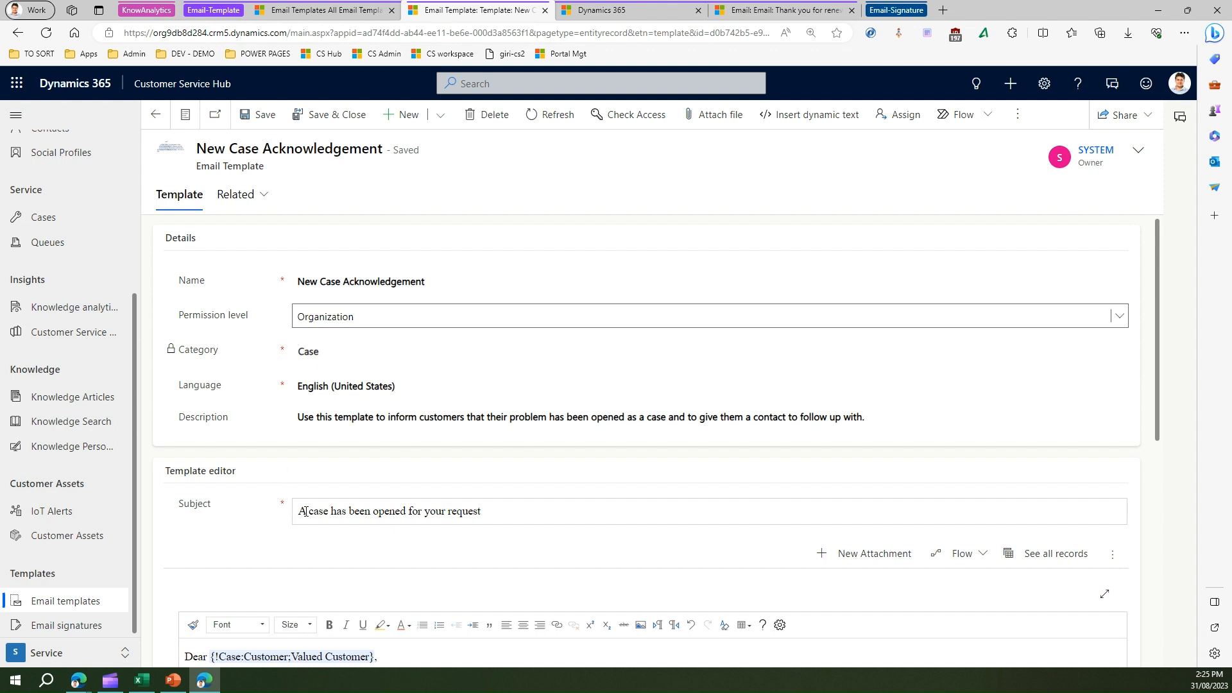
{"action": "left_click_drag", "start_coordinate": [298, 511], "coordinate": [514, 511]}
{"action": "left_click", "coordinate": [518, 511]}
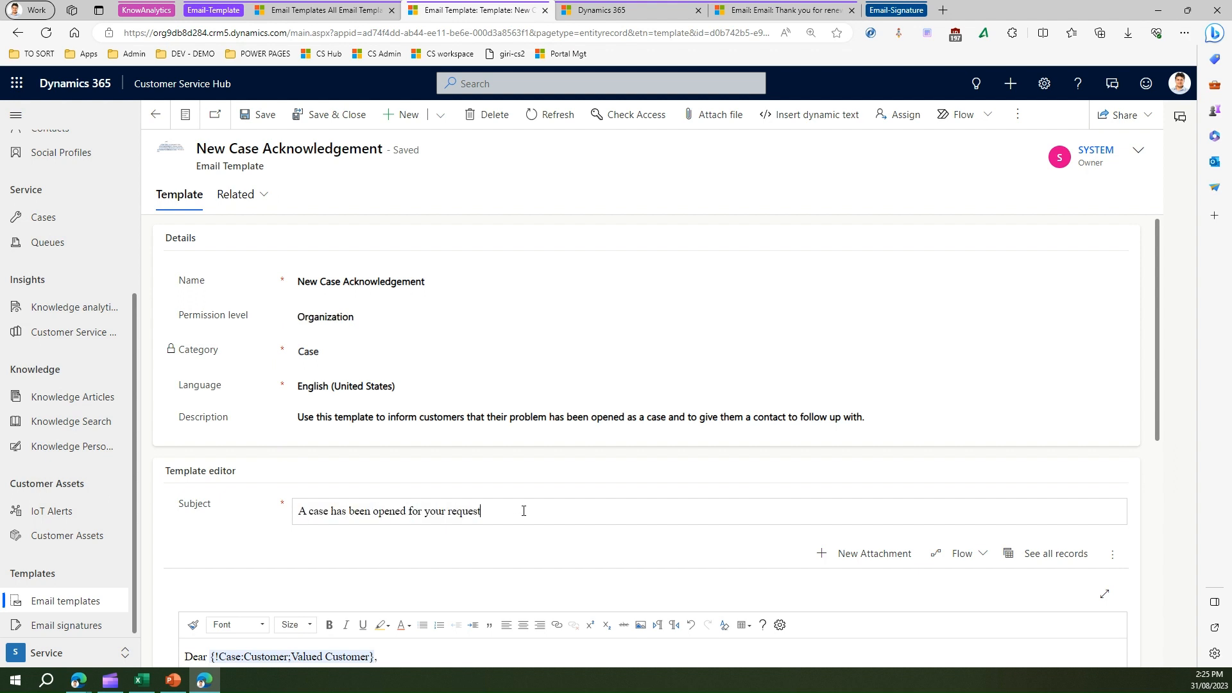
Examine the dynamic fields in the template body: customer, case title, owner, case number and user primary email
{"action": "left_click_drag", "start_coordinate": [1157, 362], "coordinate": [1158, 513]}
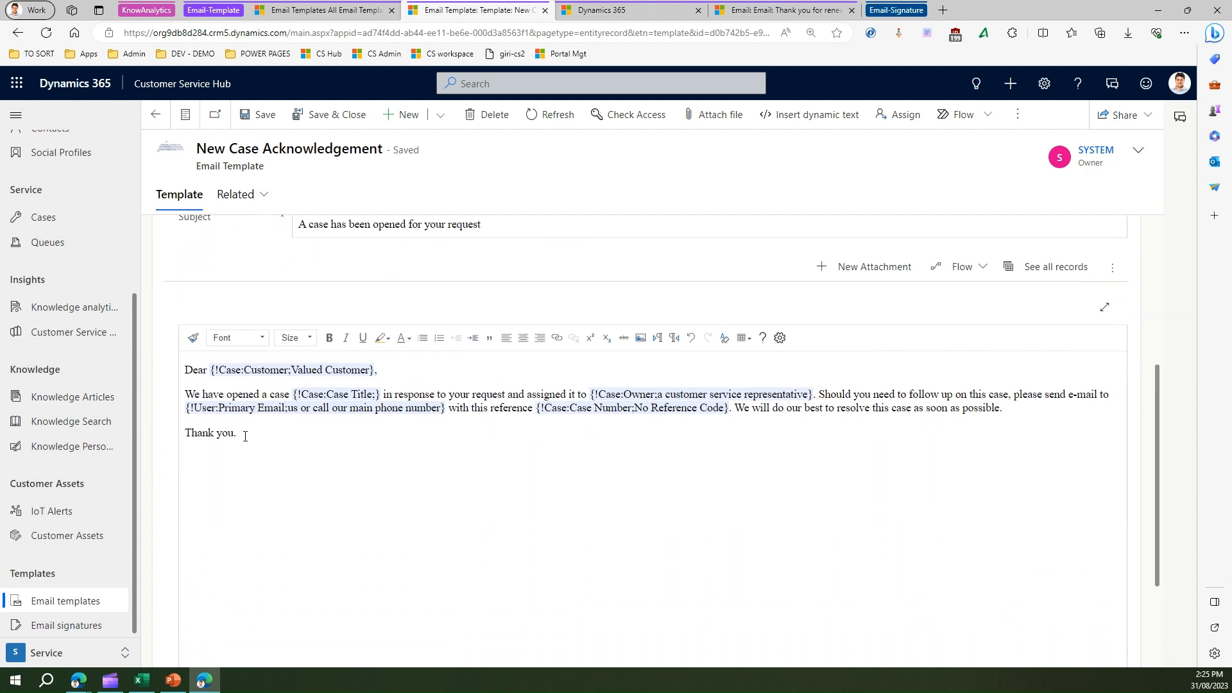
{"action": "double_click", "coordinate": [190, 371]}
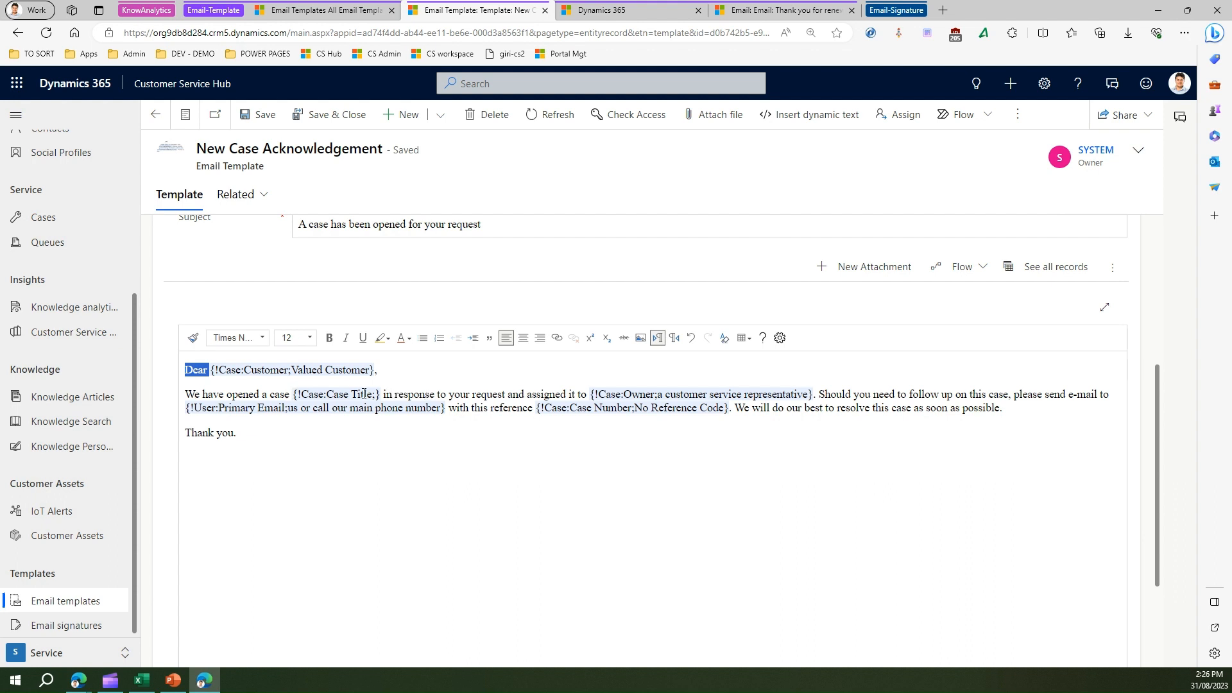
{"action": "left_click", "coordinate": [219, 380]}
{"action": "left_click_drag", "start_coordinate": [341, 377], "coordinate": [375, 372]}
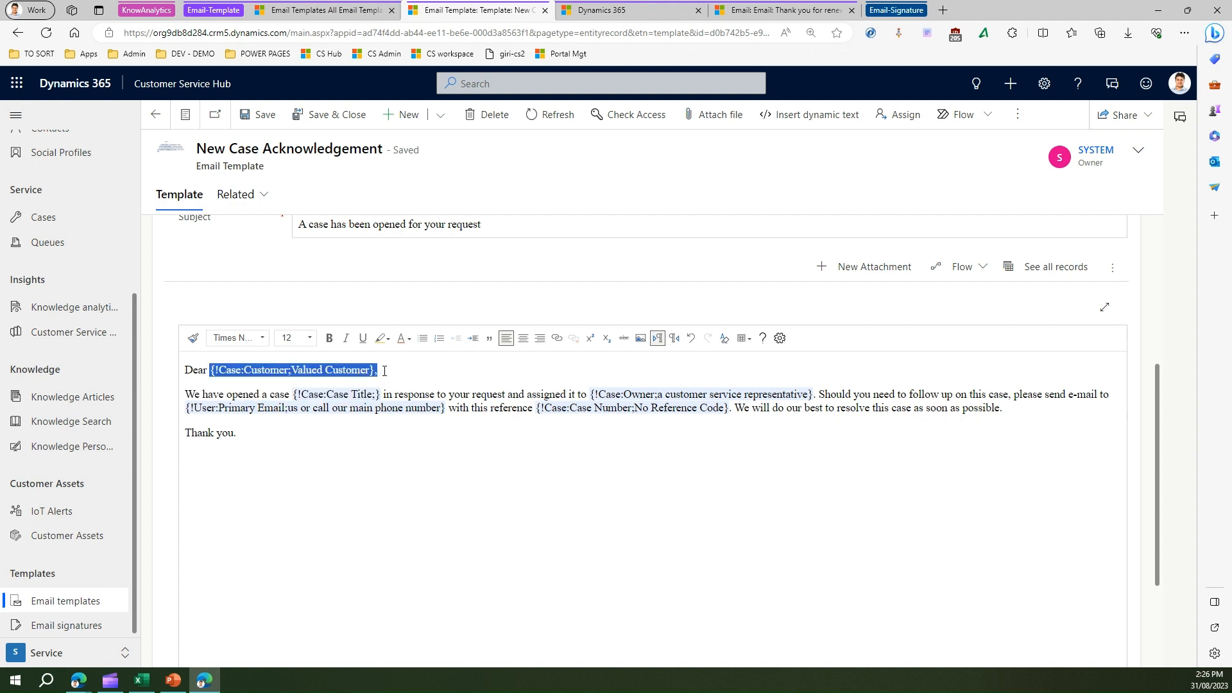
{"action": "left_click", "coordinate": [246, 383]}
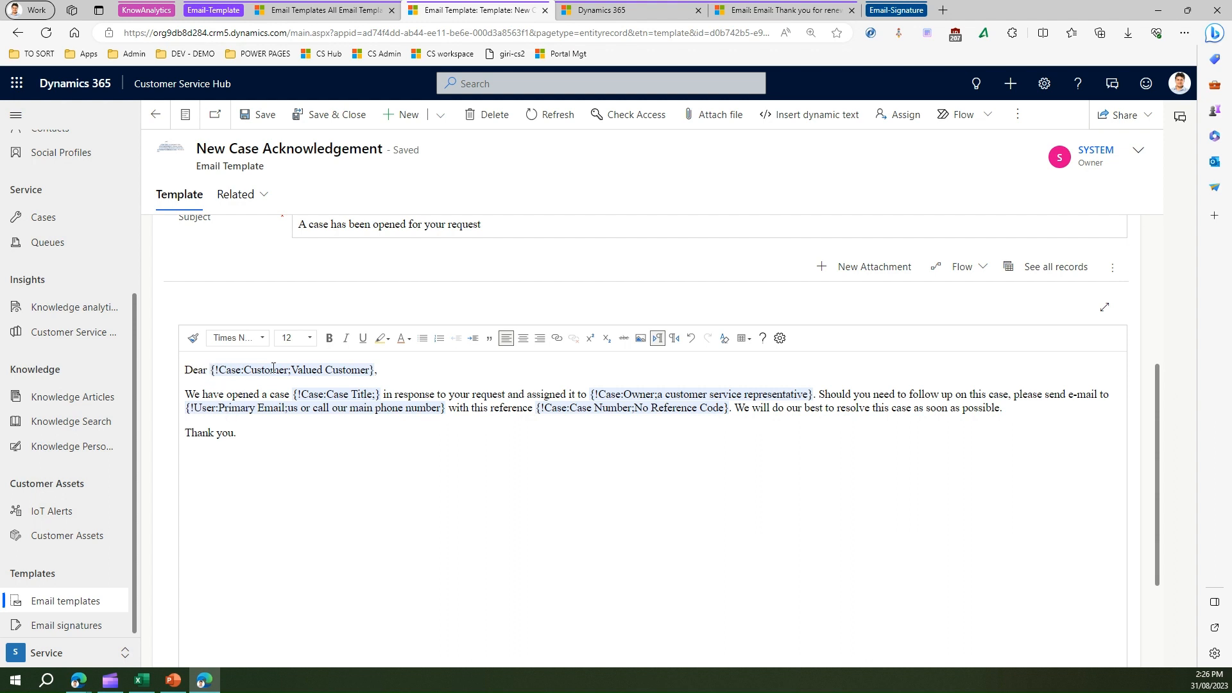
{"action": "left_click", "coordinate": [372, 369]}
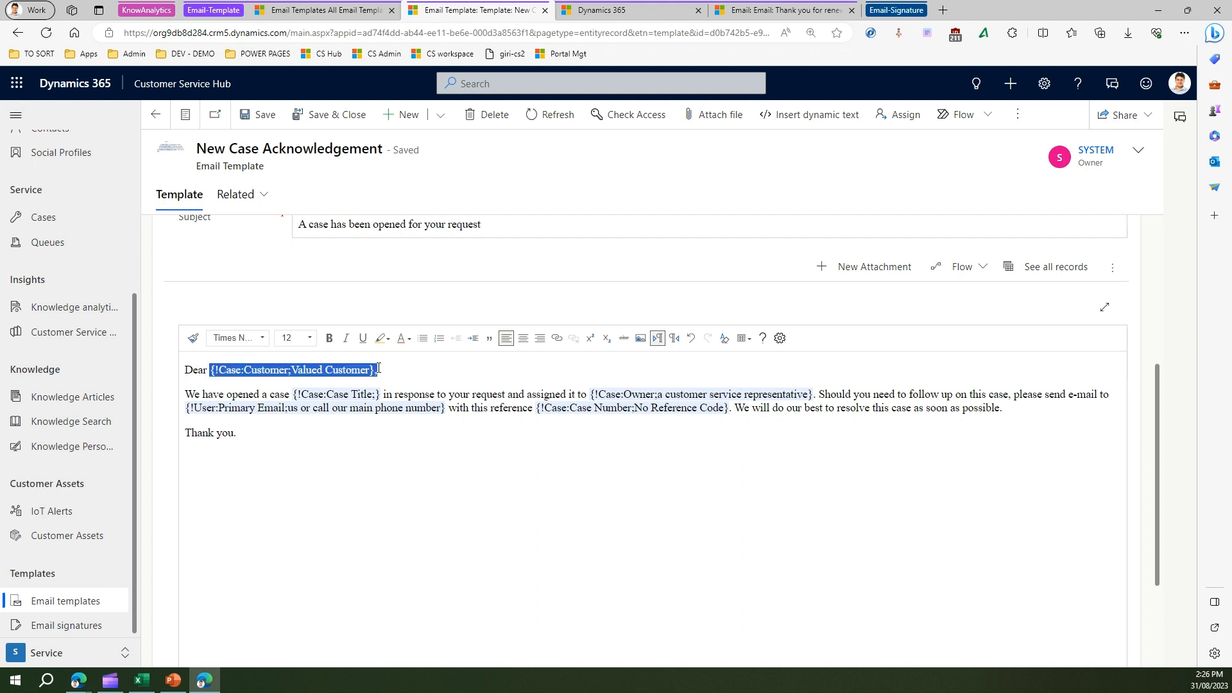
{"action": "left_click", "coordinate": [344, 393]}
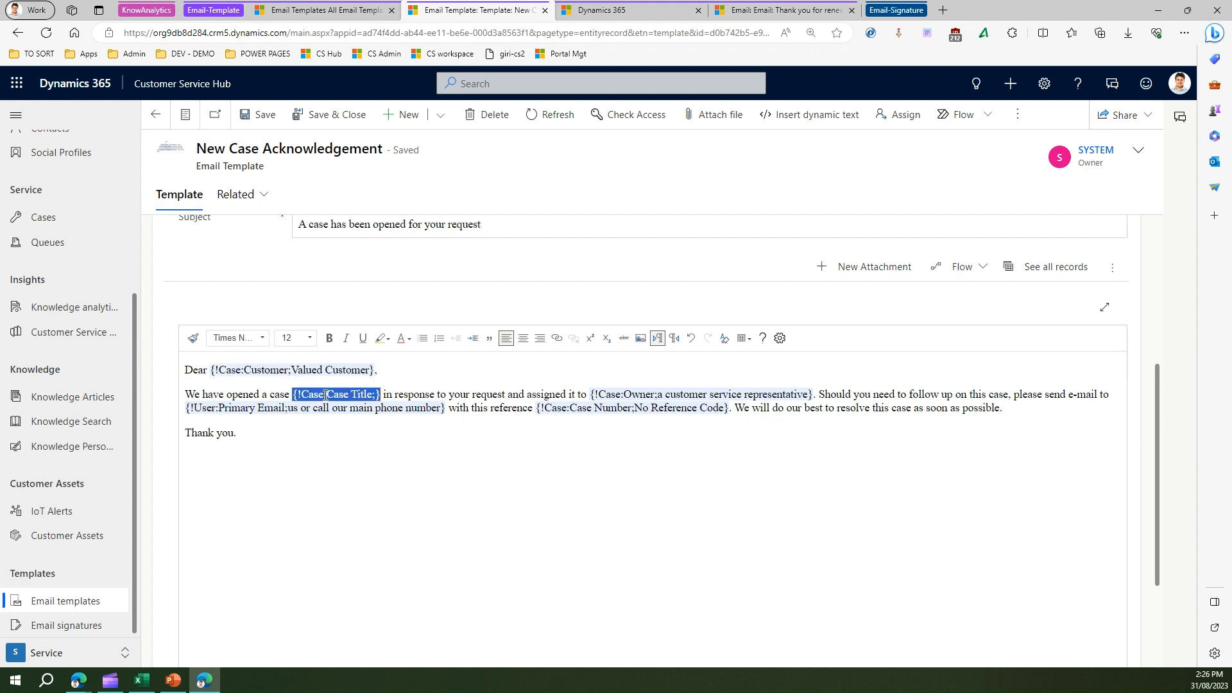
{"action": "left_click", "coordinate": [635, 394]}
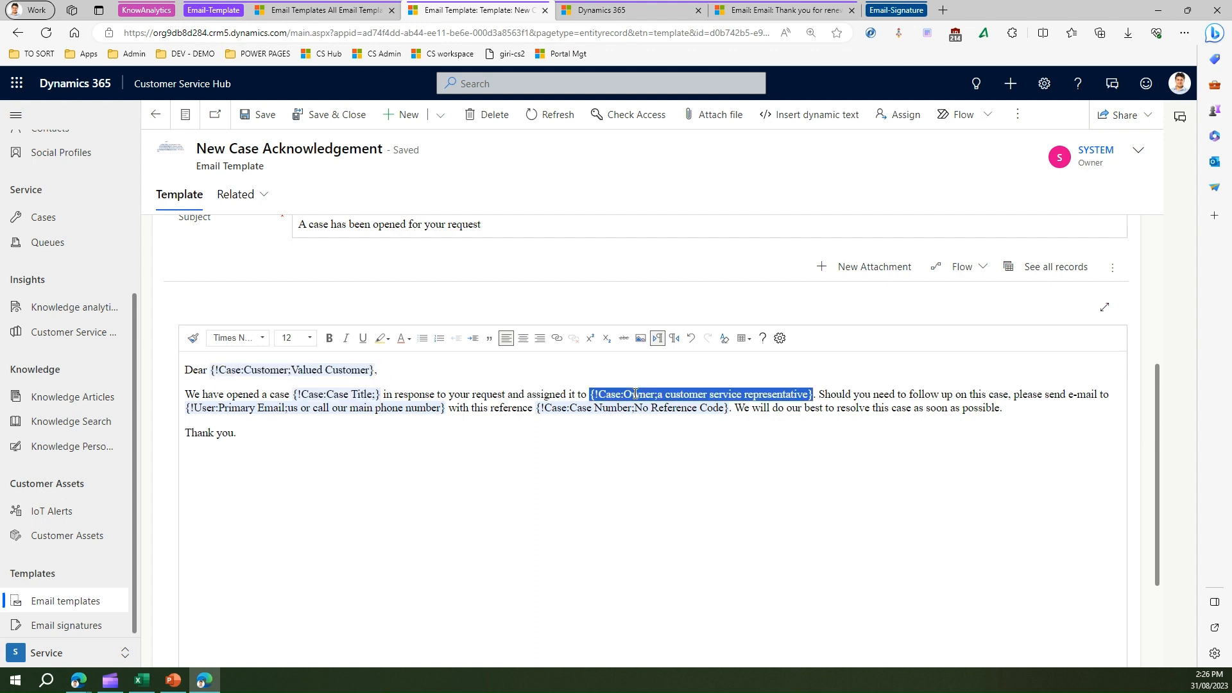
{"action": "left_click", "coordinate": [614, 406]}
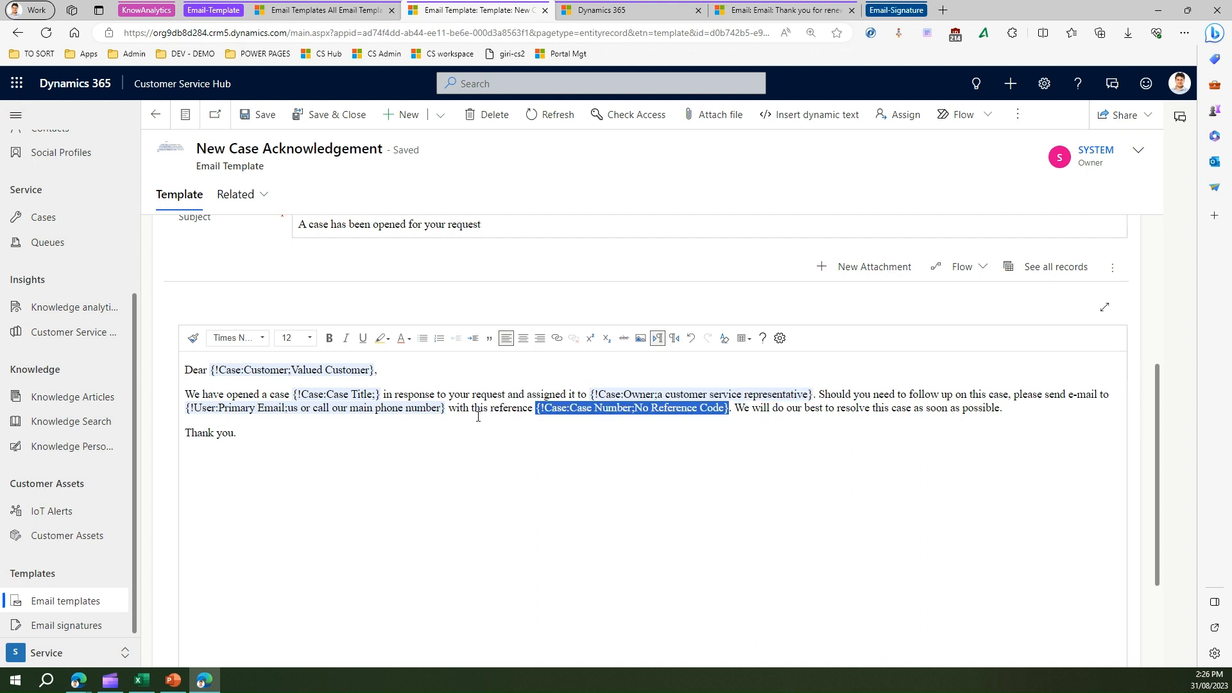
{"action": "left_click", "coordinate": [241, 411]}
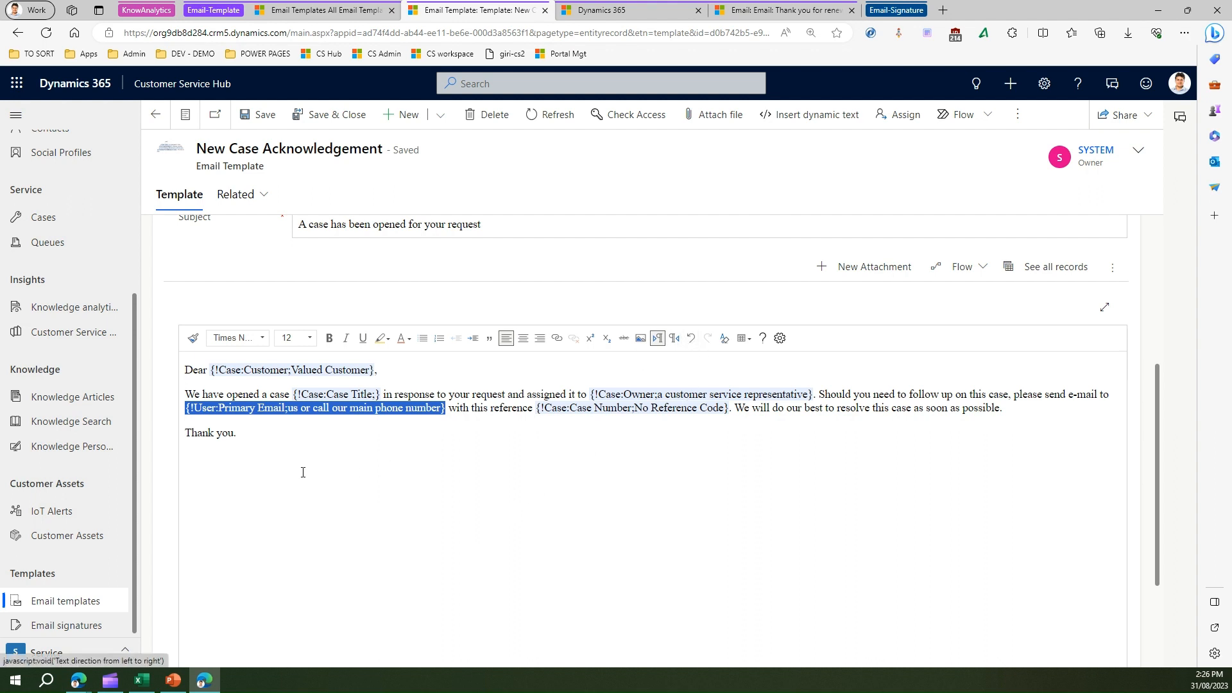
Try to write a Case:Customer placeholder in curly braces by hand below the closing "Thank you." line
{"action": "left_click", "coordinate": [269, 434]}
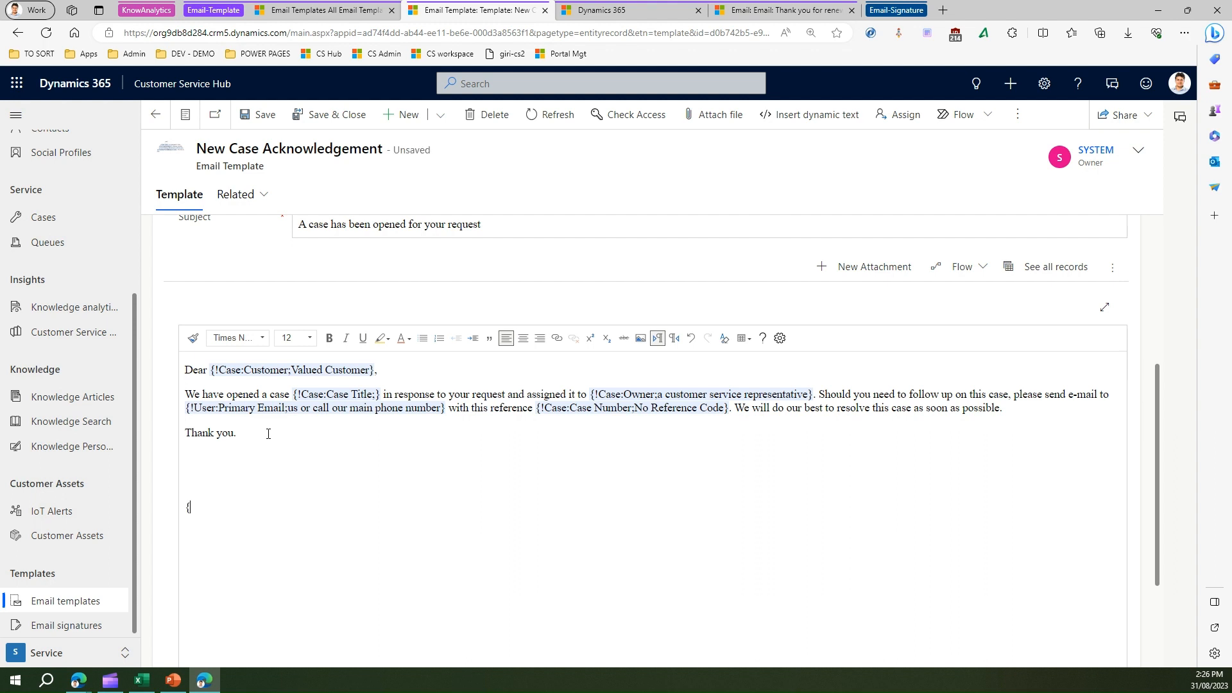
{"action": "type", "text": "{ }"}
{"action": "type", "text": "Case"}
{"action": "type", "text": ":"}
{"action": "type", "text": "Customer"}
{"action": "type", "text": ";"}
{"action": "scroll", "coordinate": [325, 289], "scroll_direction": "up", "scroll_amount": 5}
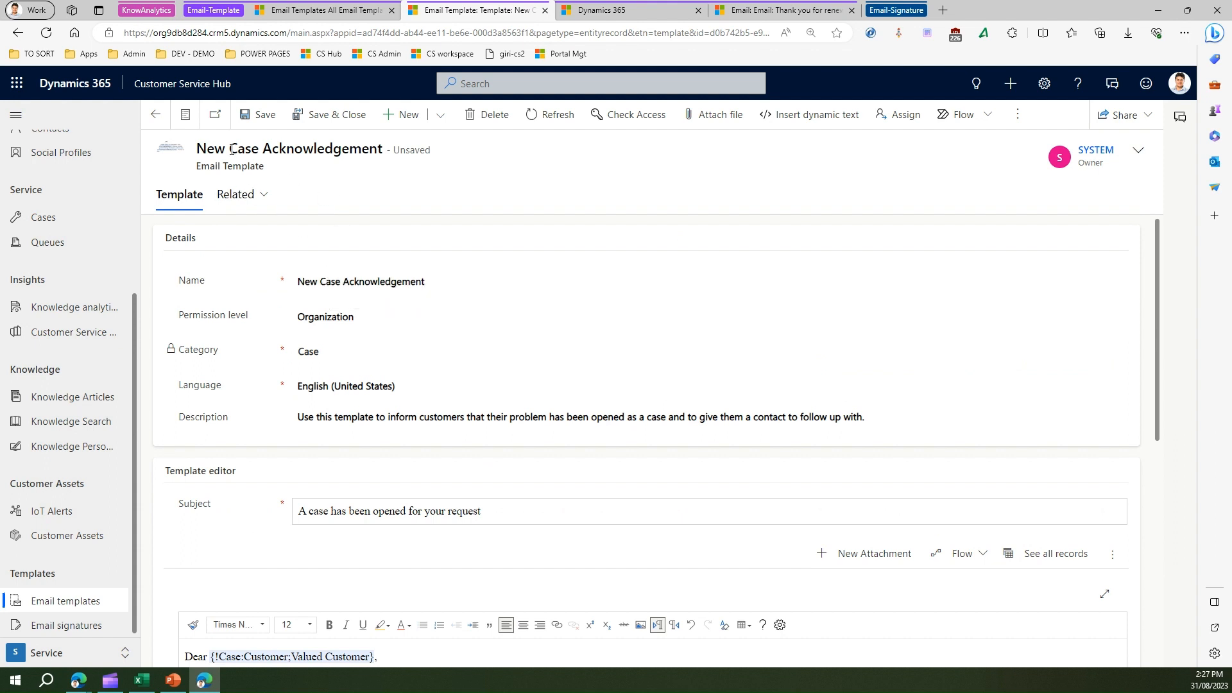
Return to the email templates list and start a blank template named "Thank You for Case"
{"action": "left_click", "coordinate": [85, 605]}
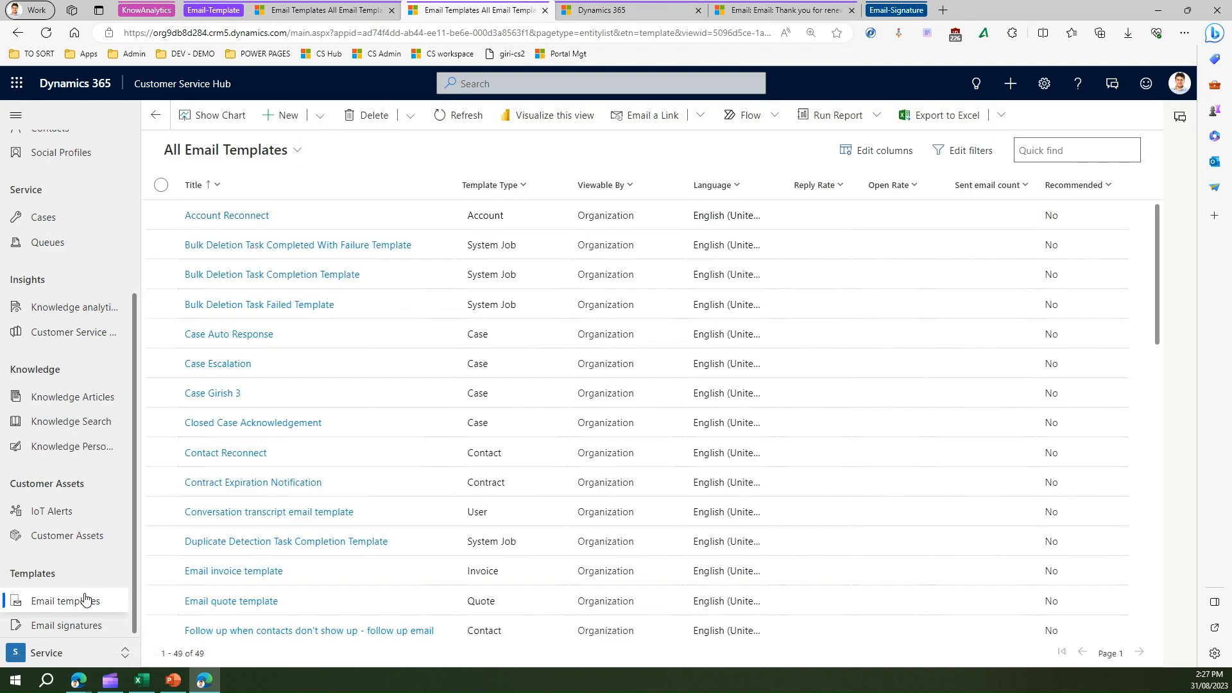
{"action": "left_click", "coordinate": [316, 116]}
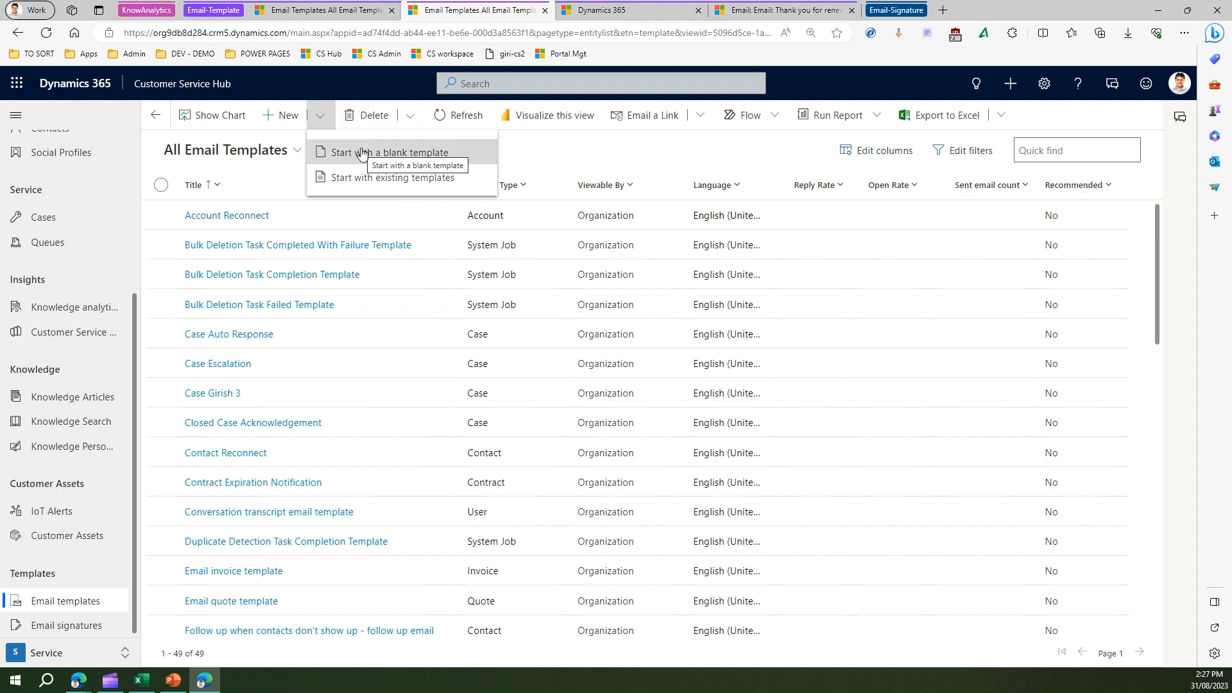
{"action": "left_click", "coordinate": [407, 152]}
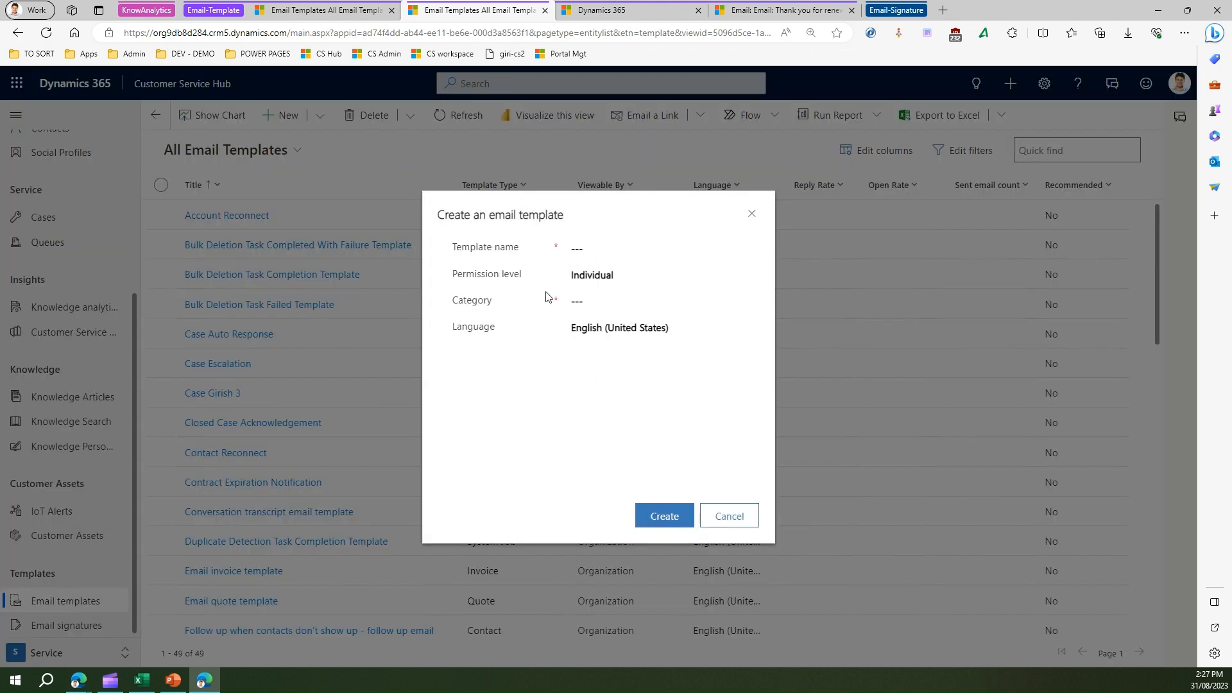
{"action": "left_click", "coordinate": [593, 248]}
{"action": "type", "text": "Than "}
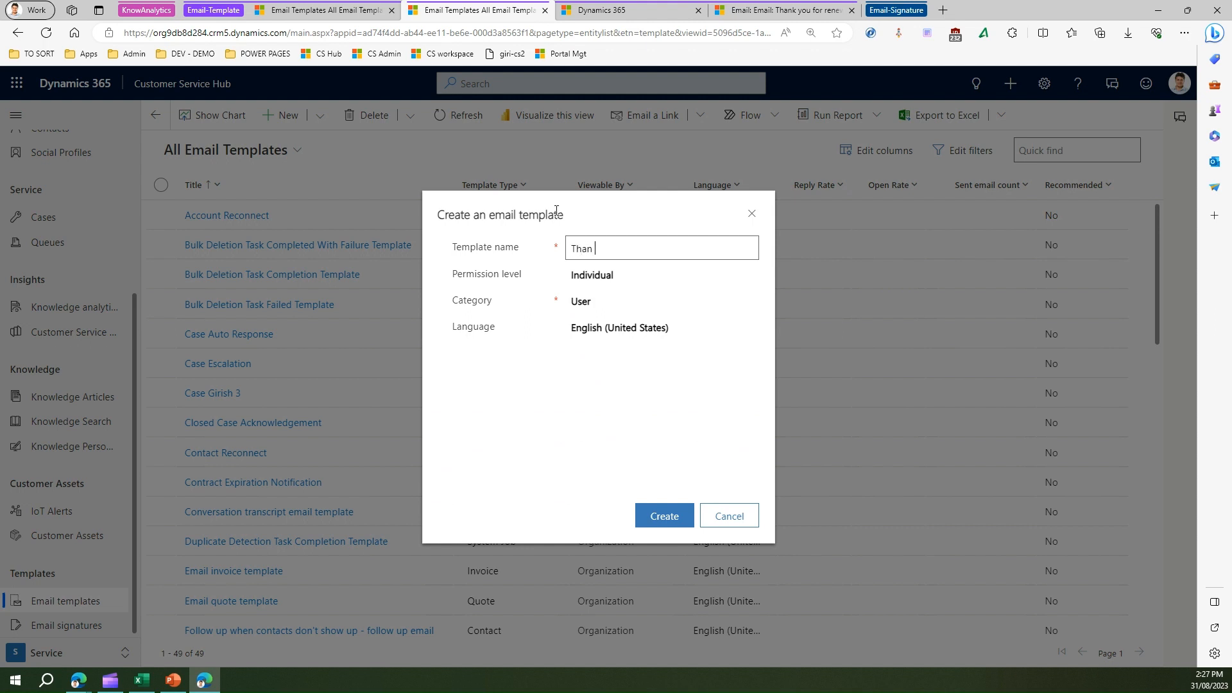
{"action": "type", "text": "You for Case"}
{"action": "right_click", "coordinate": [592, 248]}
{"action": "left_click", "coordinate": [599, 263]}
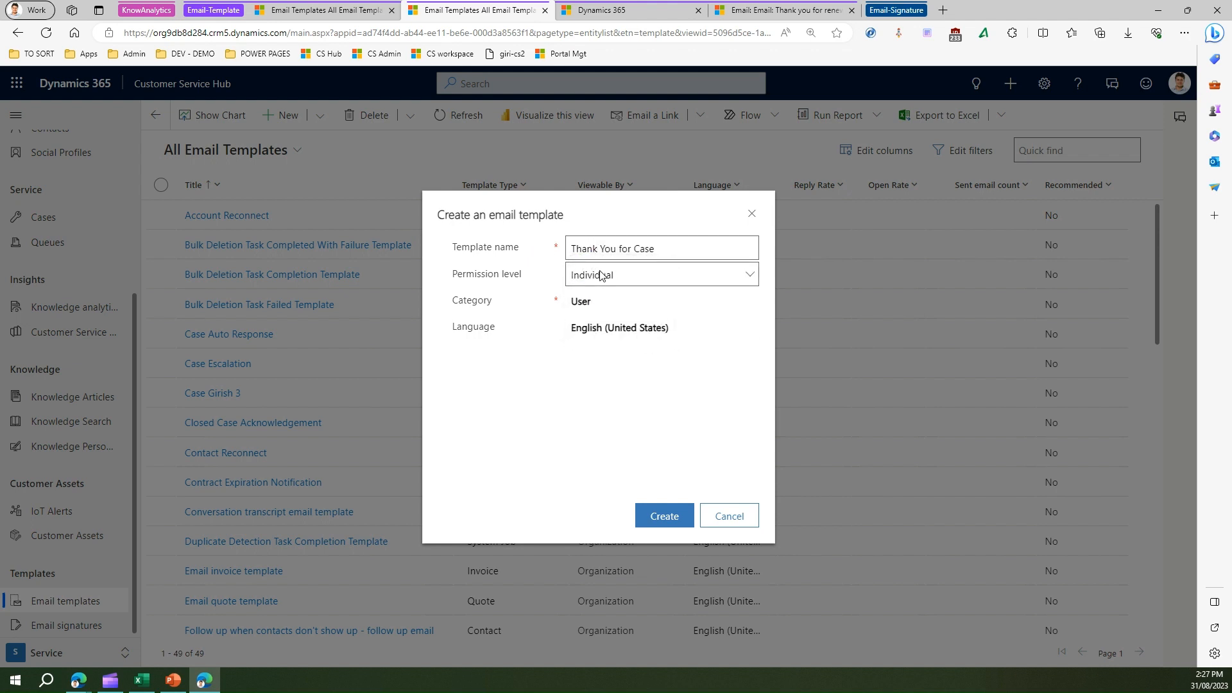
Set the new template's permission level to Organization and its category to Case
{"action": "left_click", "coordinate": [642, 283]}
{"action": "left_click", "coordinate": [636, 296]}
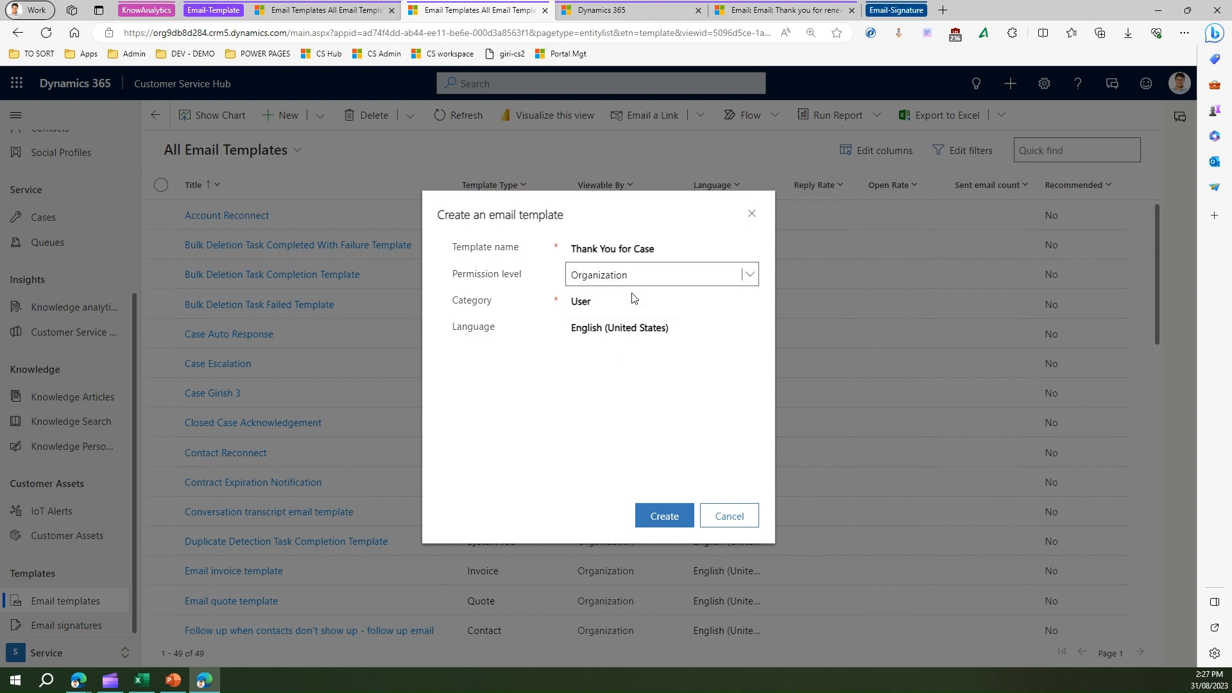
{"action": "left_click", "coordinate": [747, 305]}
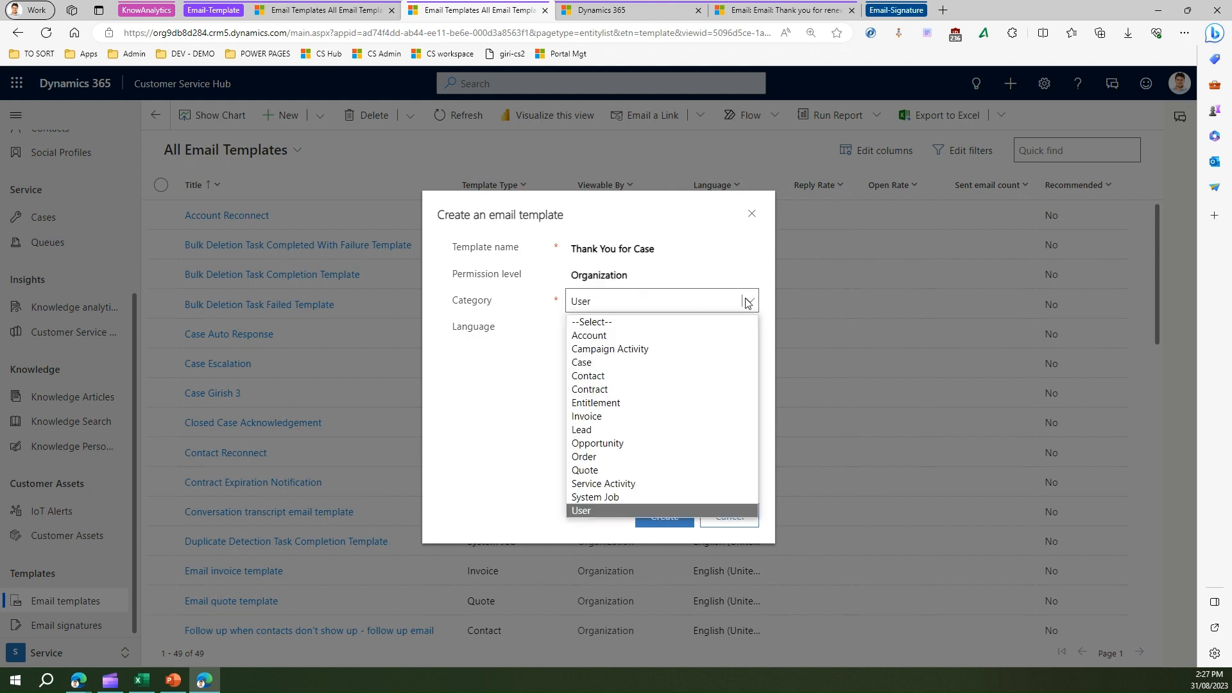
{"action": "left_click", "coordinate": [620, 363]}
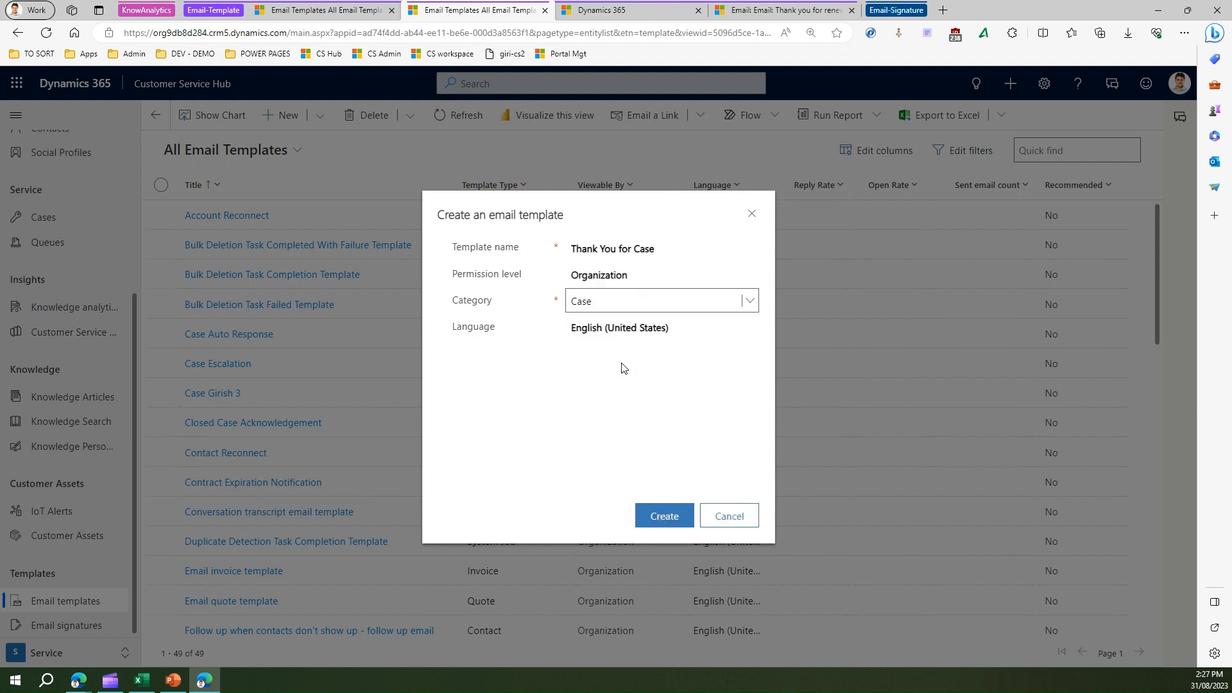
Create the template and save it with the subject "Thank you for raising the case."
{"action": "left_click", "coordinate": [668, 517]}
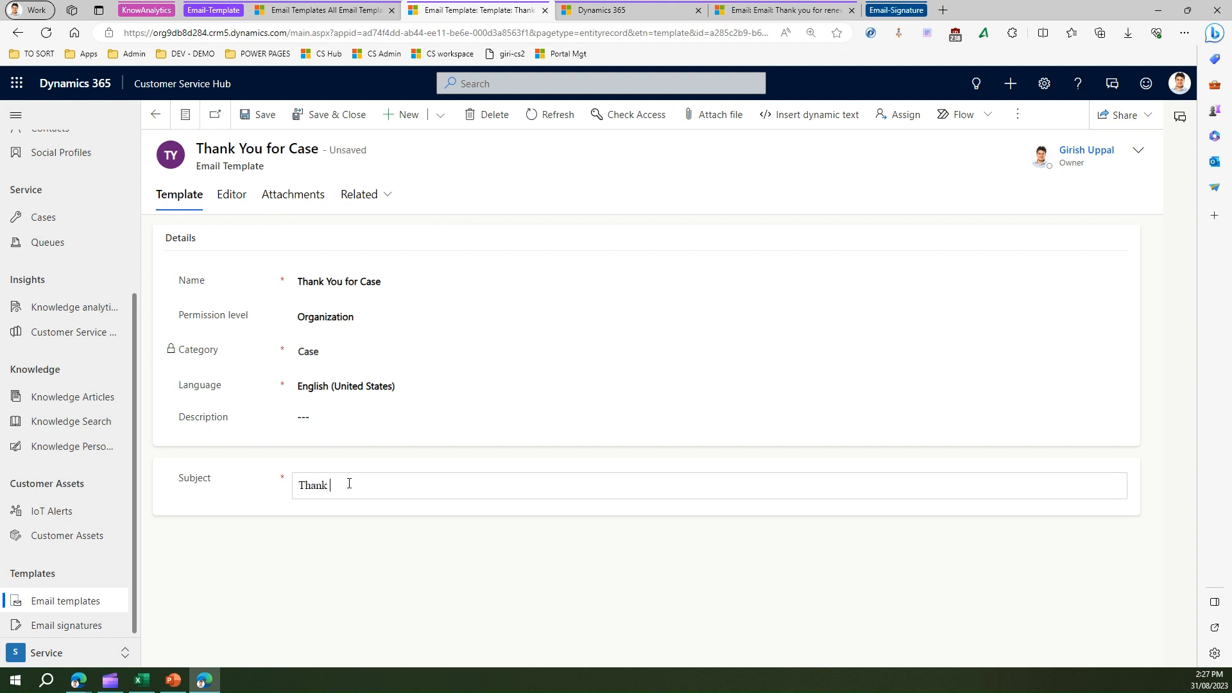
{"action": "type", "text": "ypo"}
{"action": "left_click", "coordinate": [252, 116]}
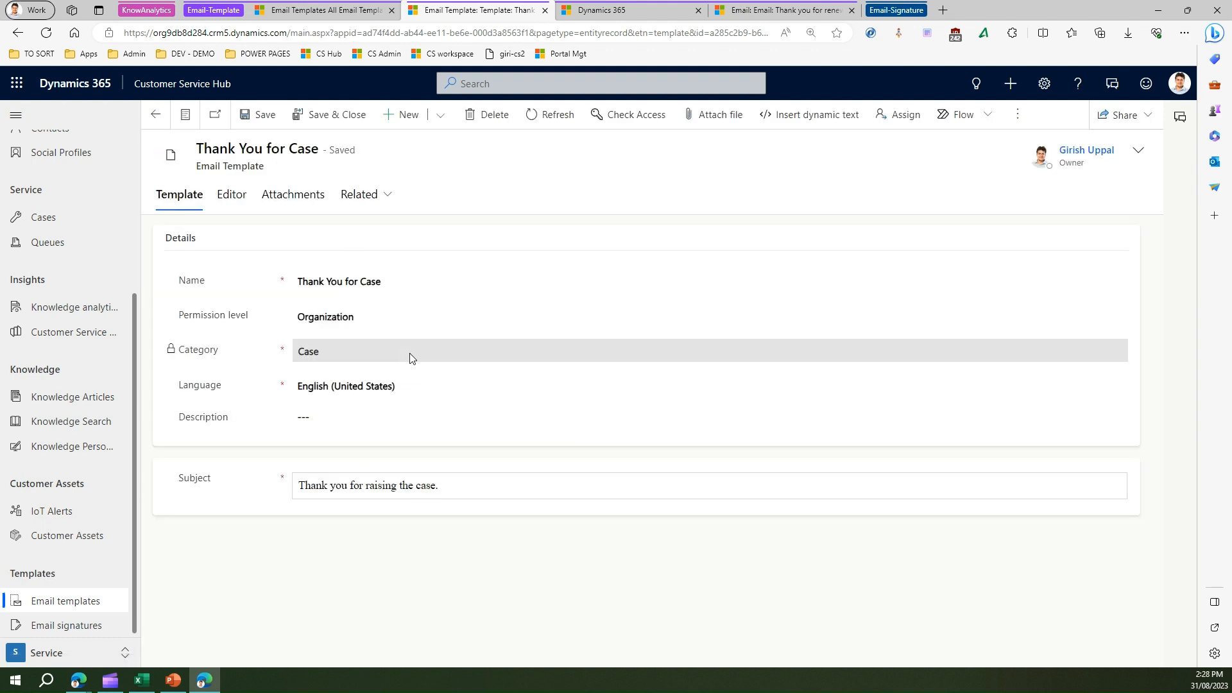
Add a divider to the template body in the editor and format its line as 10px thick and orange
{"action": "left_click", "coordinate": [240, 198]}
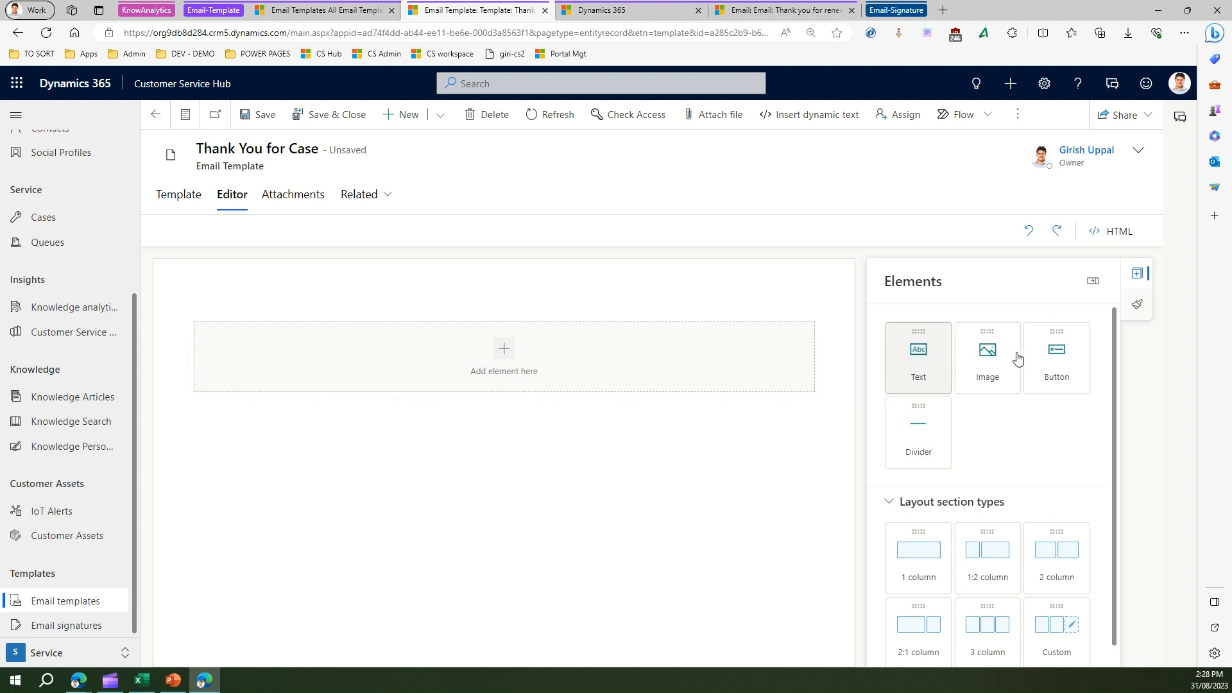
{"action": "left_click_drag", "start_coordinate": [921, 432], "coordinate": [522, 340]}
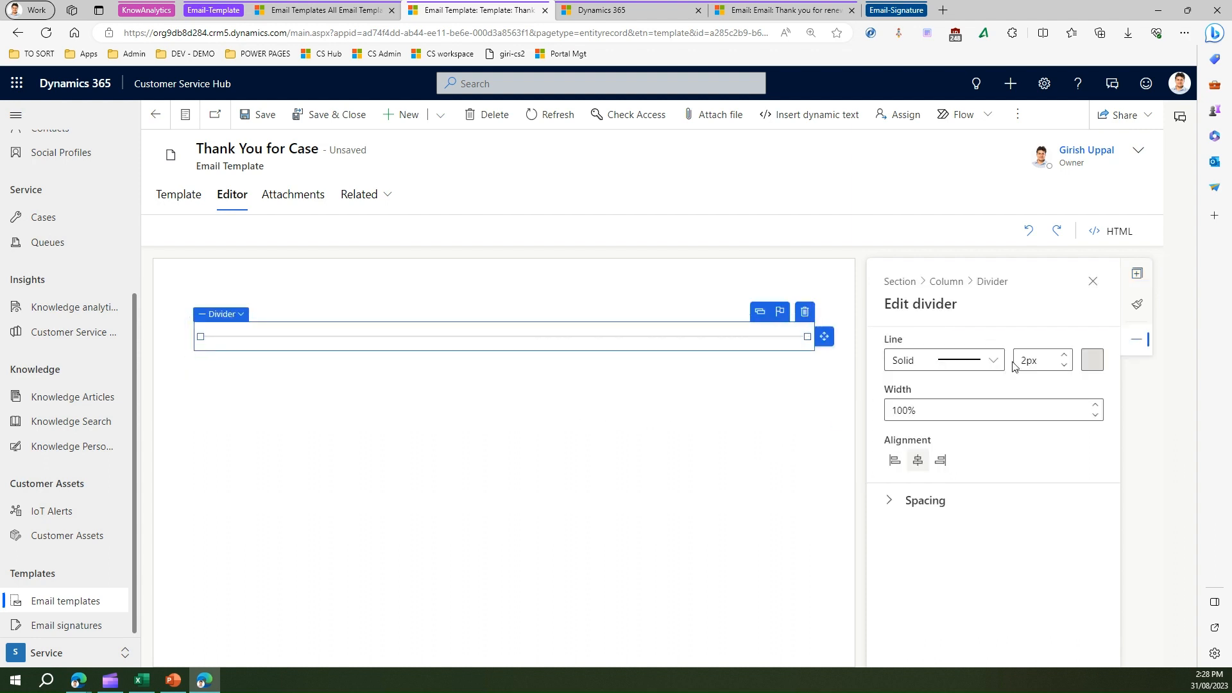
{"action": "left_click", "coordinate": [1067, 356]}
{"action": "left_click", "coordinate": [1067, 357]}
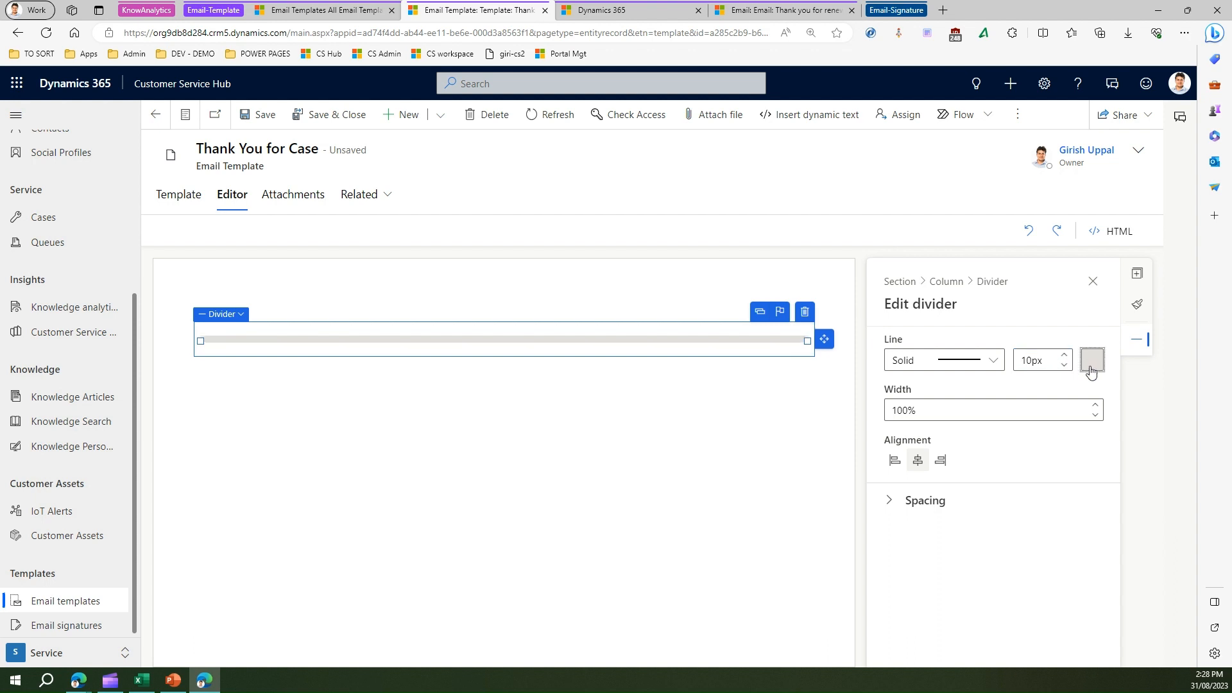
{"action": "left_click", "coordinate": [1092, 364]}
{"action": "left_click", "coordinate": [1041, 344]}
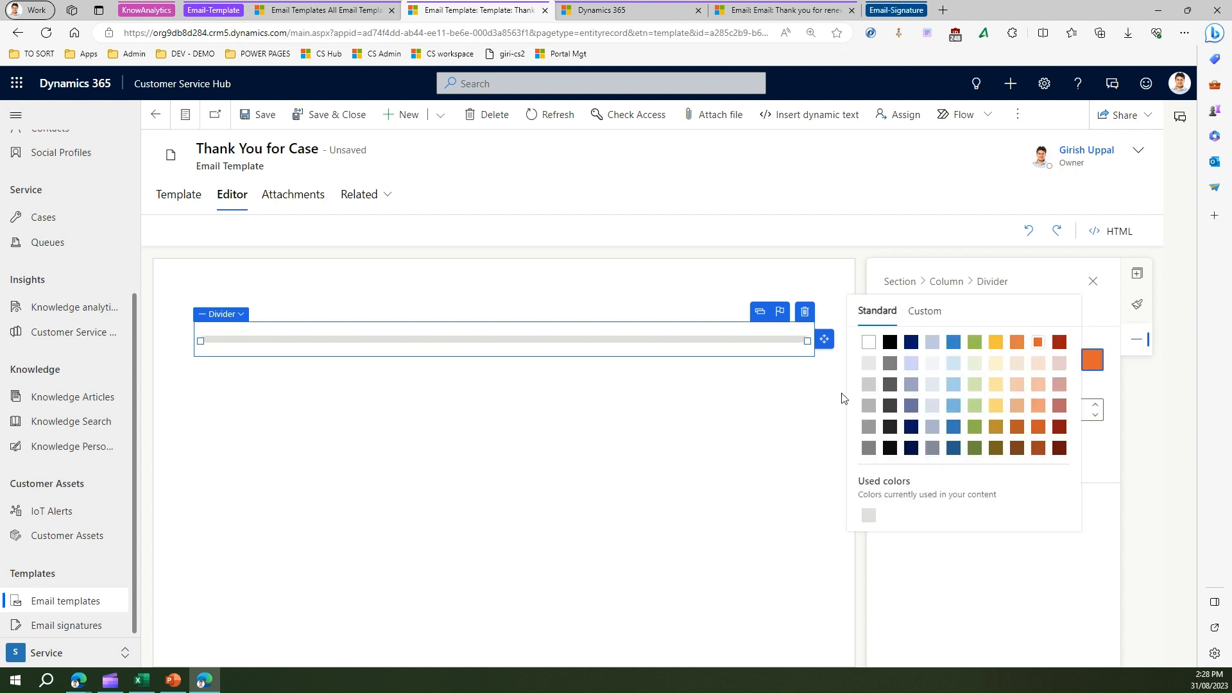
{"action": "left_click", "coordinate": [950, 568]}
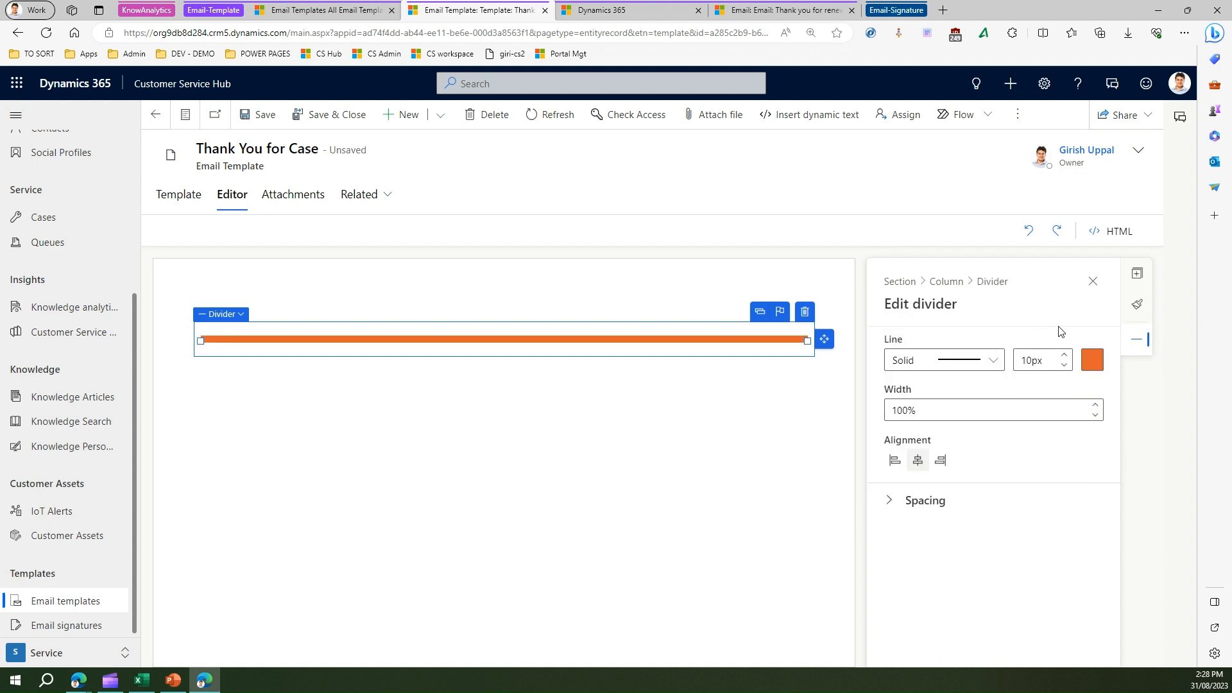
{"action": "left_click", "coordinate": [1093, 281]}
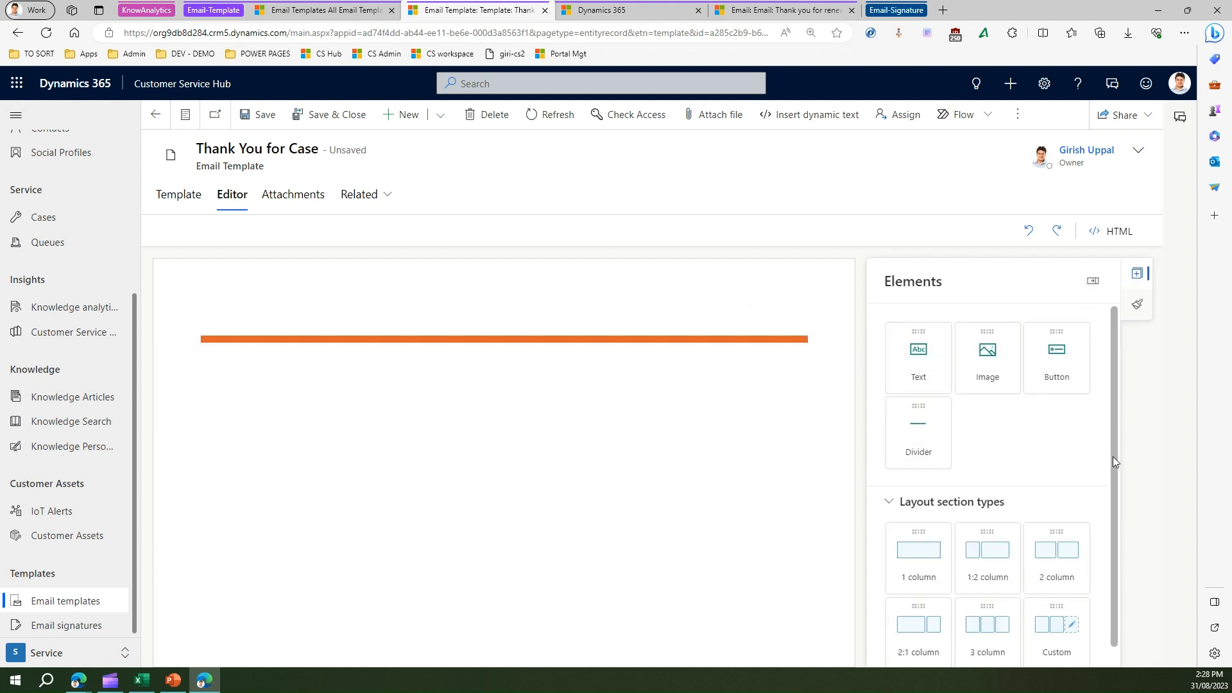
Insert a 1:2 column section above the divider and move the orange divider into the section's wider column
{"action": "left_click_drag", "start_coordinate": [1115, 456], "coordinate": [1117, 492]}
{"action": "left_click_drag", "start_coordinate": [986, 540], "coordinate": [491, 323]}
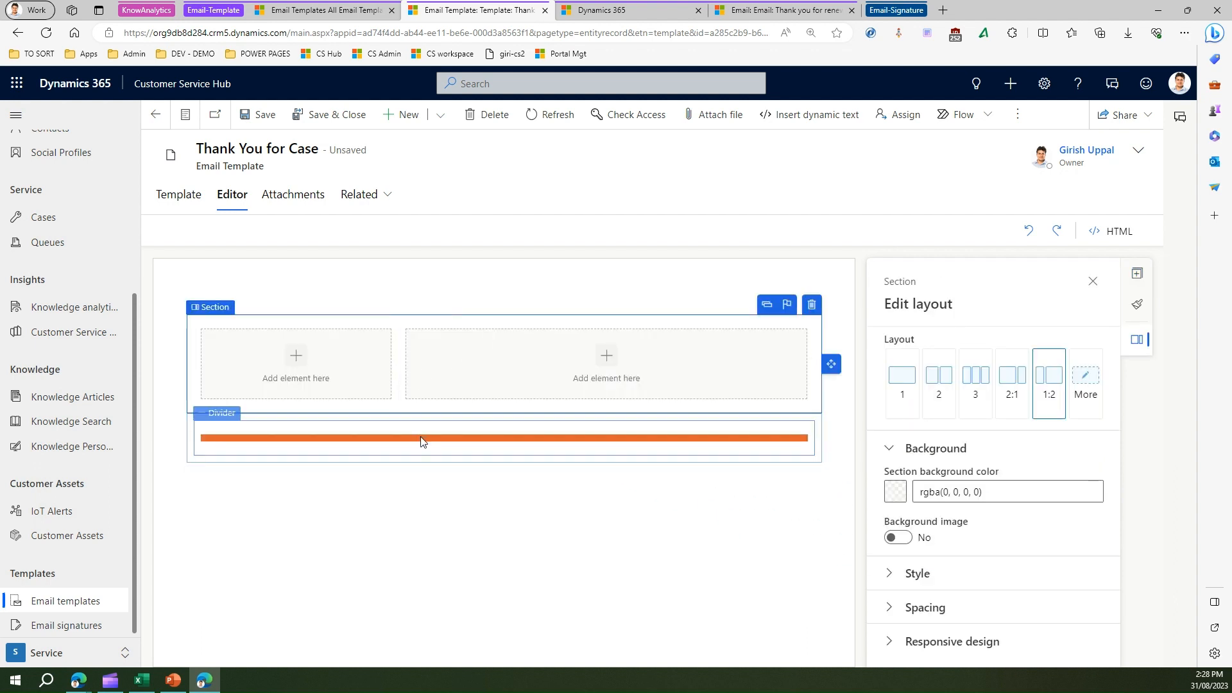
{"action": "double_click", "coordinate": [426, 408]}
{"action": "left_click", "coordinate": [532, 445]}
{"action": "left_click_drag", "start_coordinate": [541, 437], "coordinate": [632, 370]}
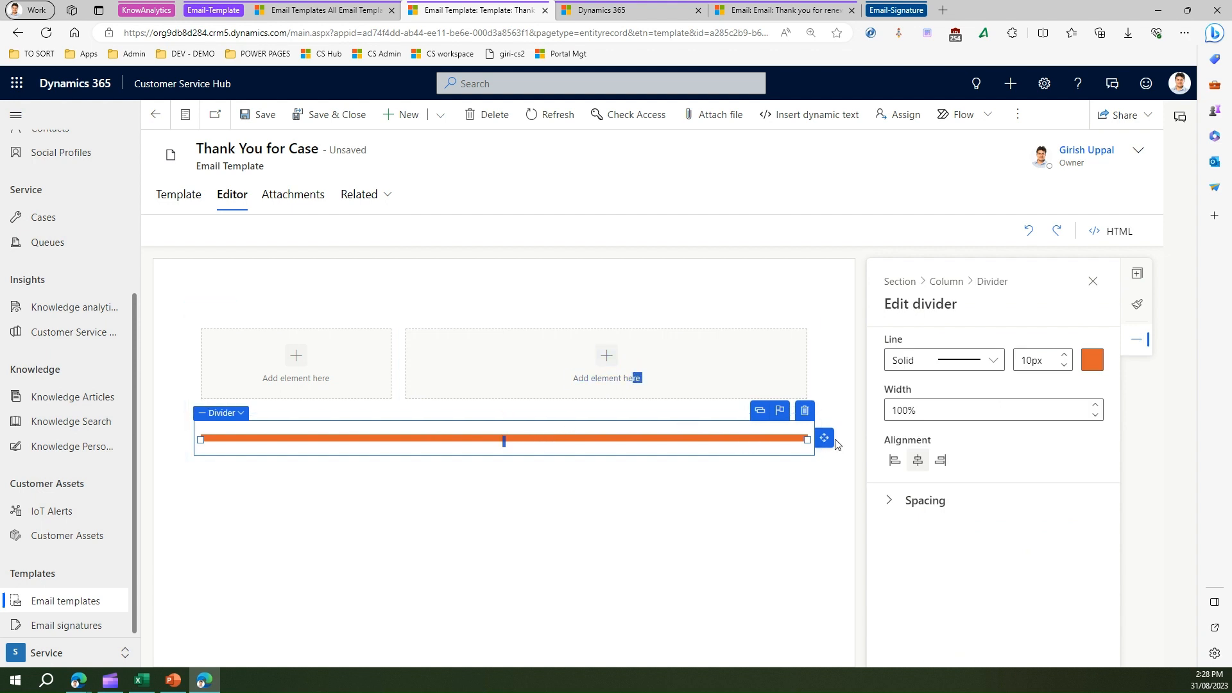
{"action": "left_click_drag", "start_coordinate": [825, 438], "coordinate": [669, 352]}
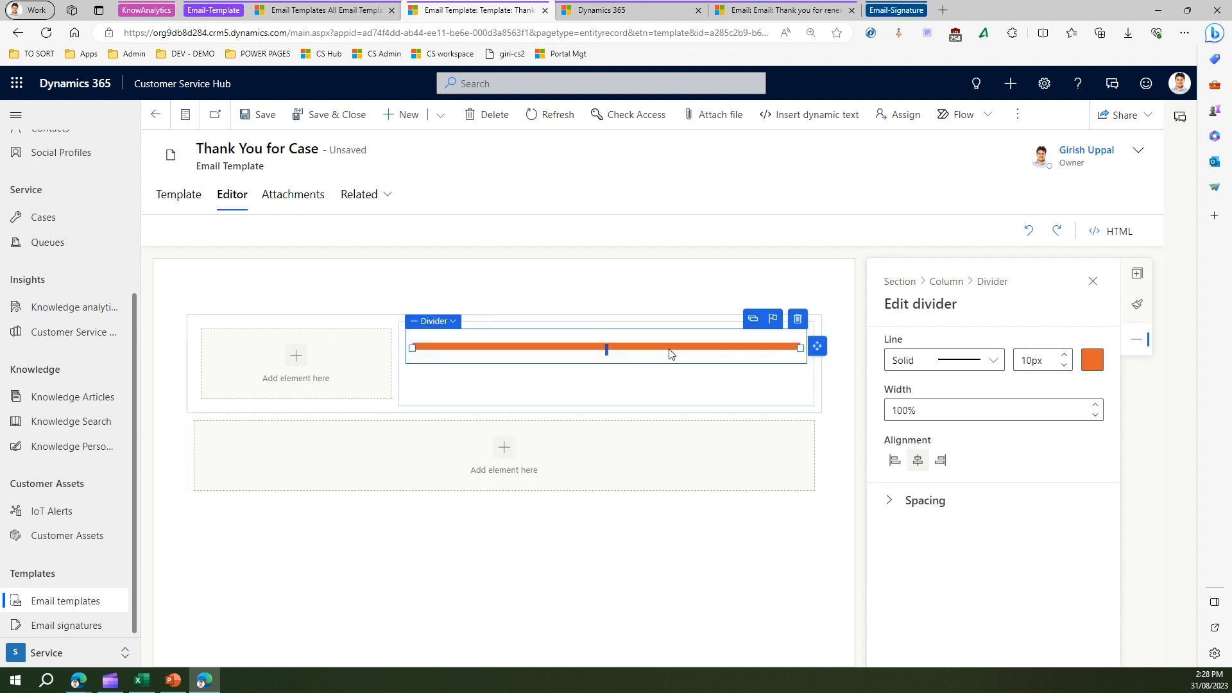
{"action": "left_click", "coordinate": [614, 546]}
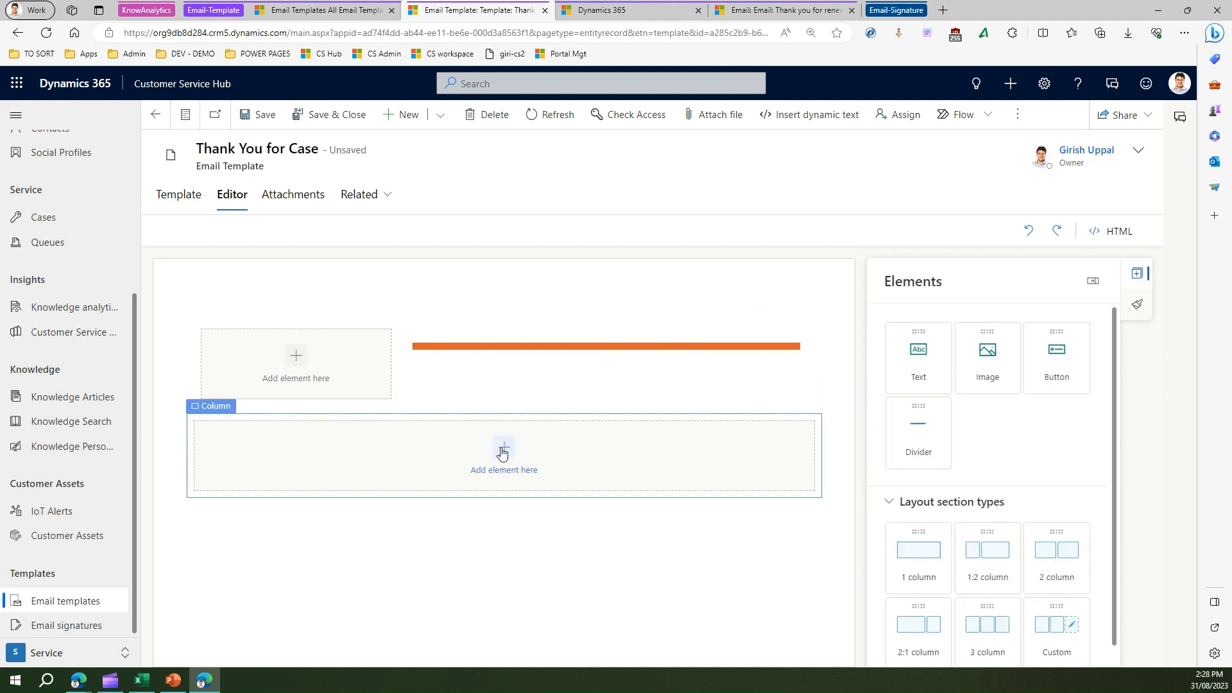
Add the text "This is a good email template" to the empty section below the divider, and save and close the template
{"action": "left_click_drag", "start_coordinate": [922, 364], "coordinate": [539, 435]}
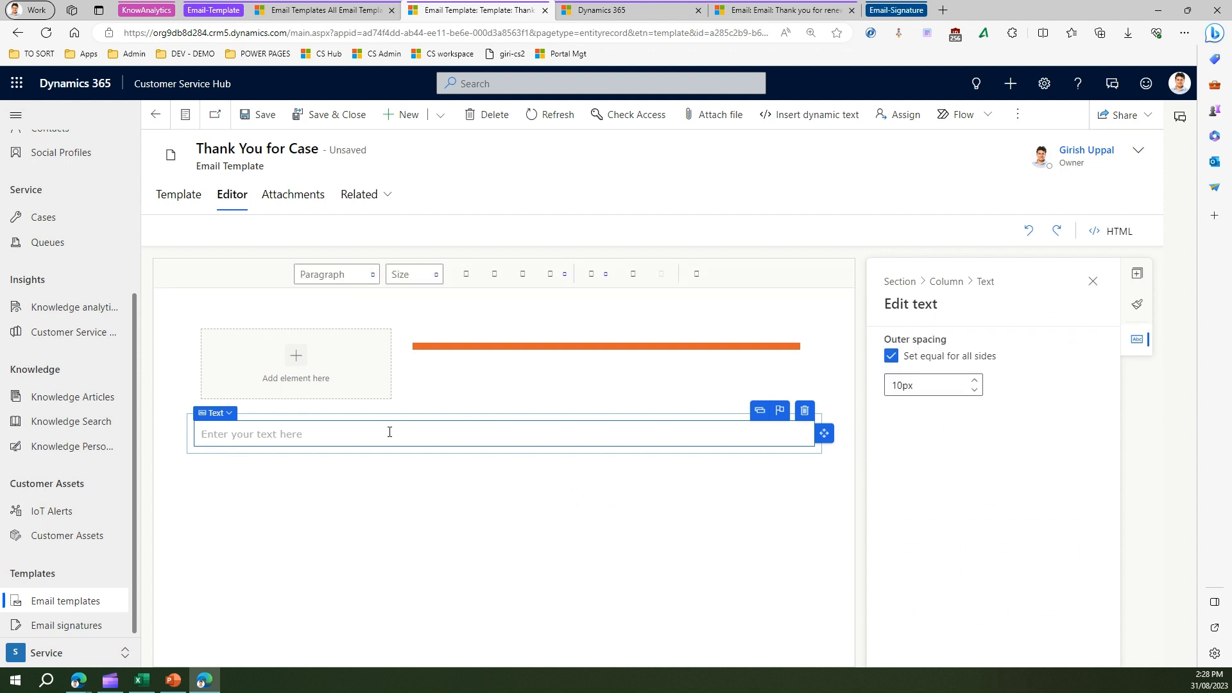
{"action": "type", "text": "This is a"}
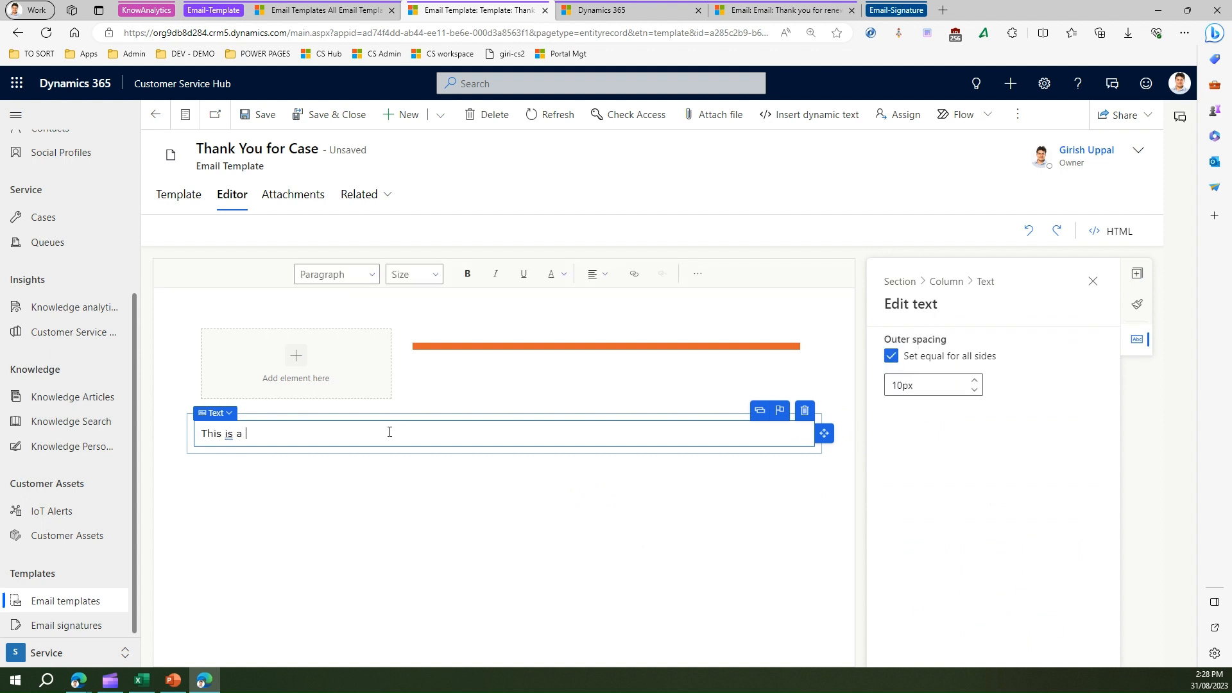
{"action": "type", "text": " good email template"}
{"action": "left_click", "coordinate": [452, 521]}
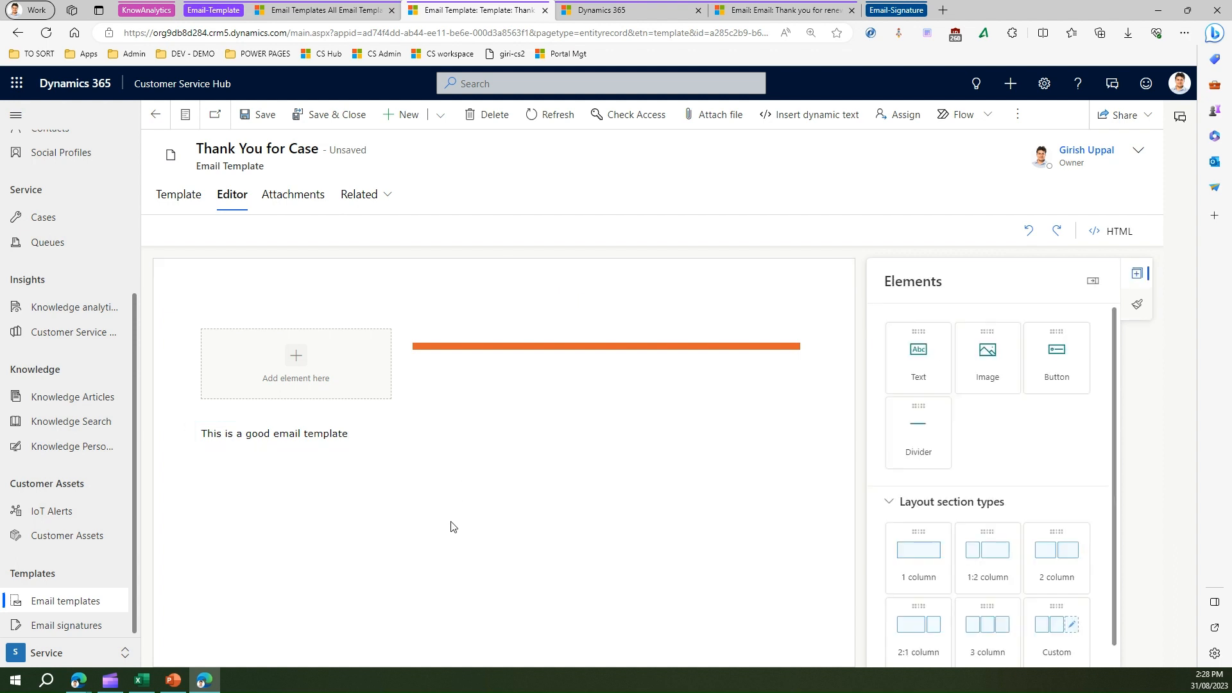
{"action": "left_click", "coordinate": [257, 120]}
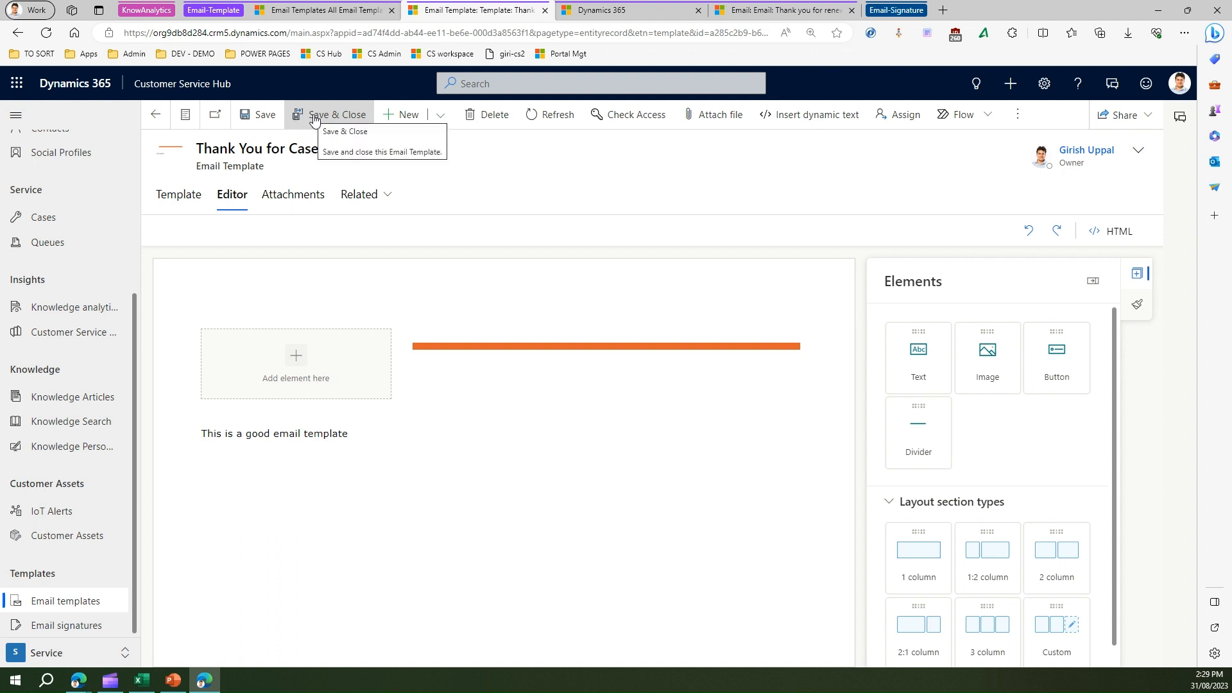
{"action": "left_click", "coordinate": [314, 120]}
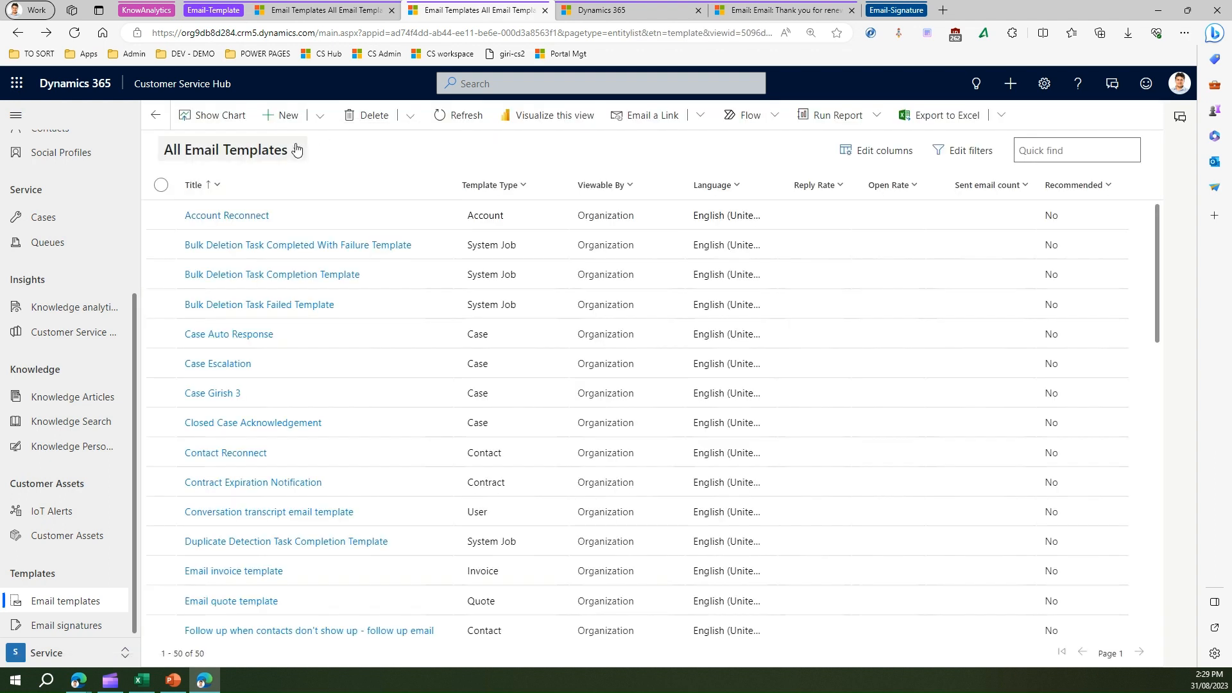
Open the case "Surface book screen broken" and create a new email from its timeline
{"action": "left_click", "coordinate": [83, 223]}
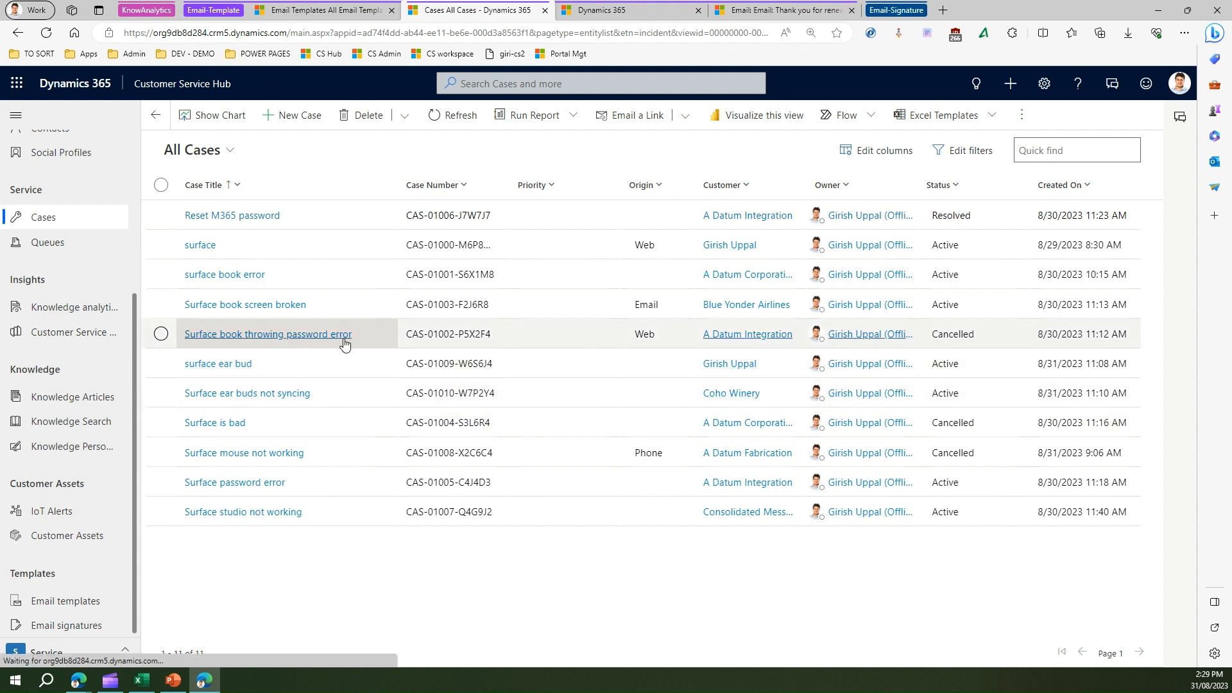
{"action": "left_click", "coordinate": [266, 313]}
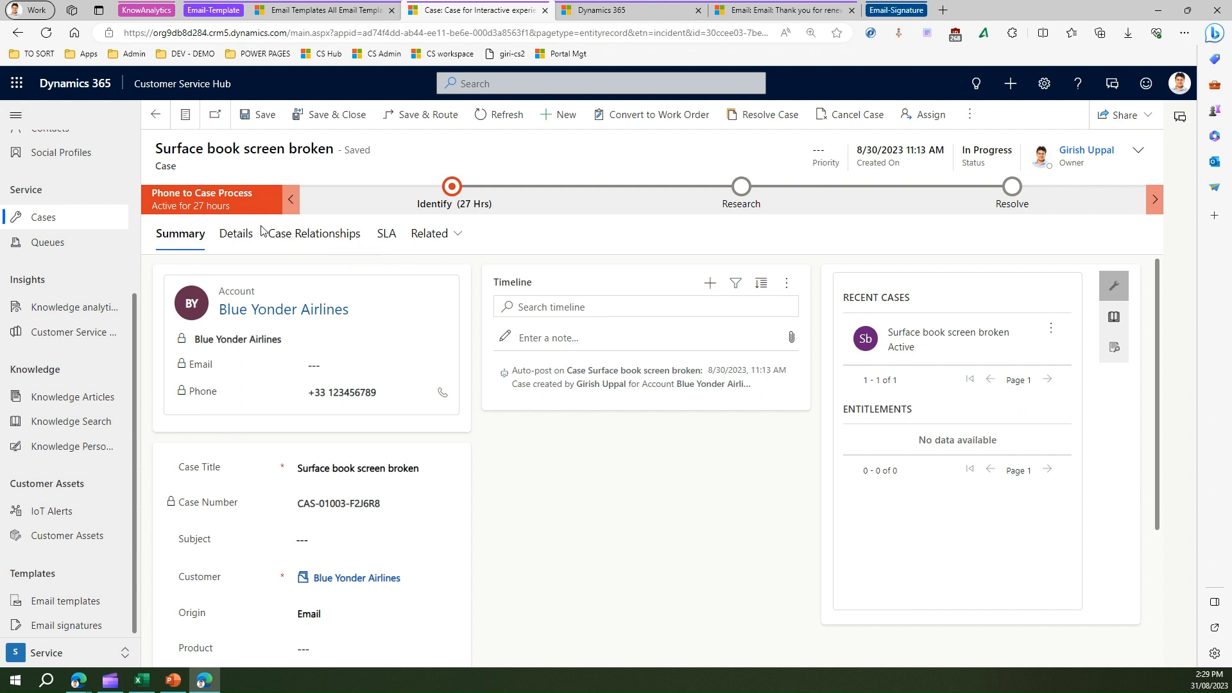
{"action": "left_click", "coordinate": [710, 283]}
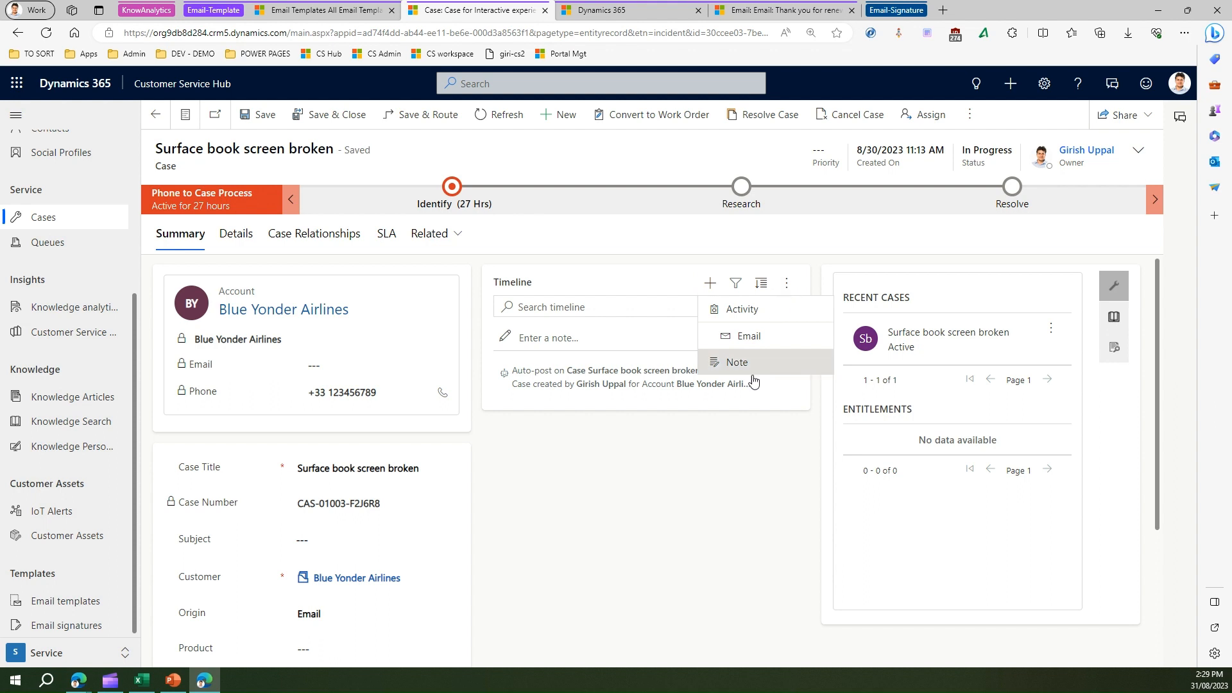
{"action": "left_click", "coordinate": [714, 454]}
{"action": "left_click", "coordinate": [778, 289]}
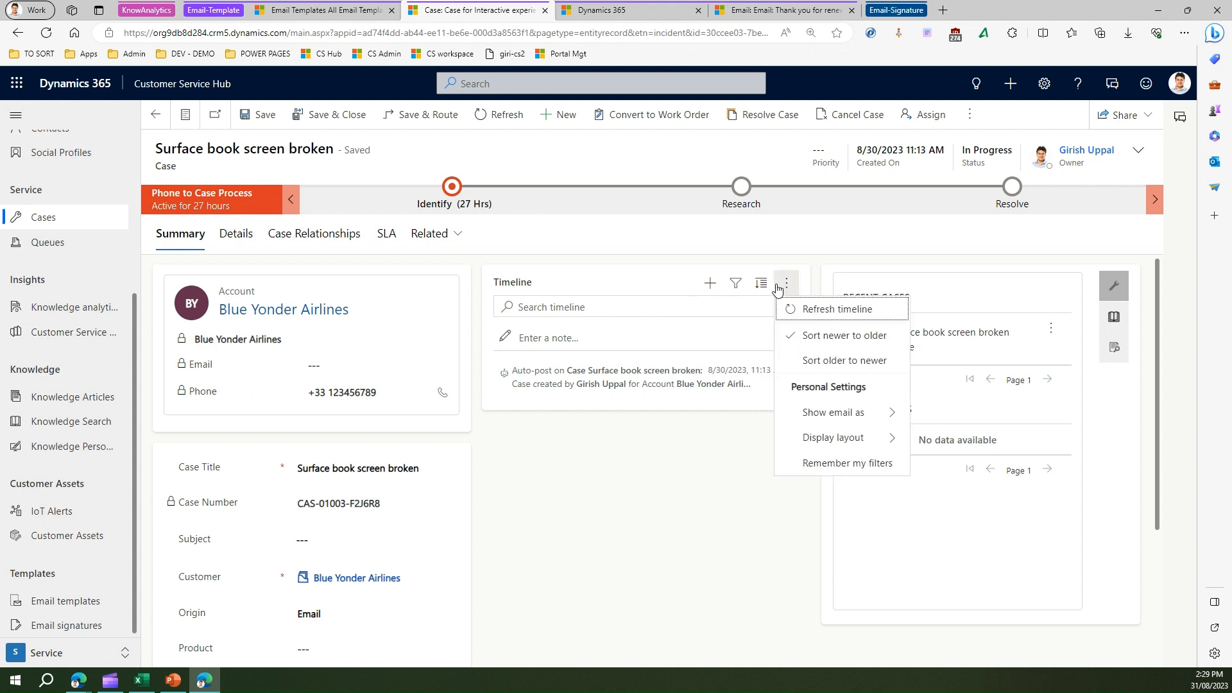
{"action": "left_click", "coordinate": [706, 372]}
{"action": "left_click", "coordinate": [710, 283]}
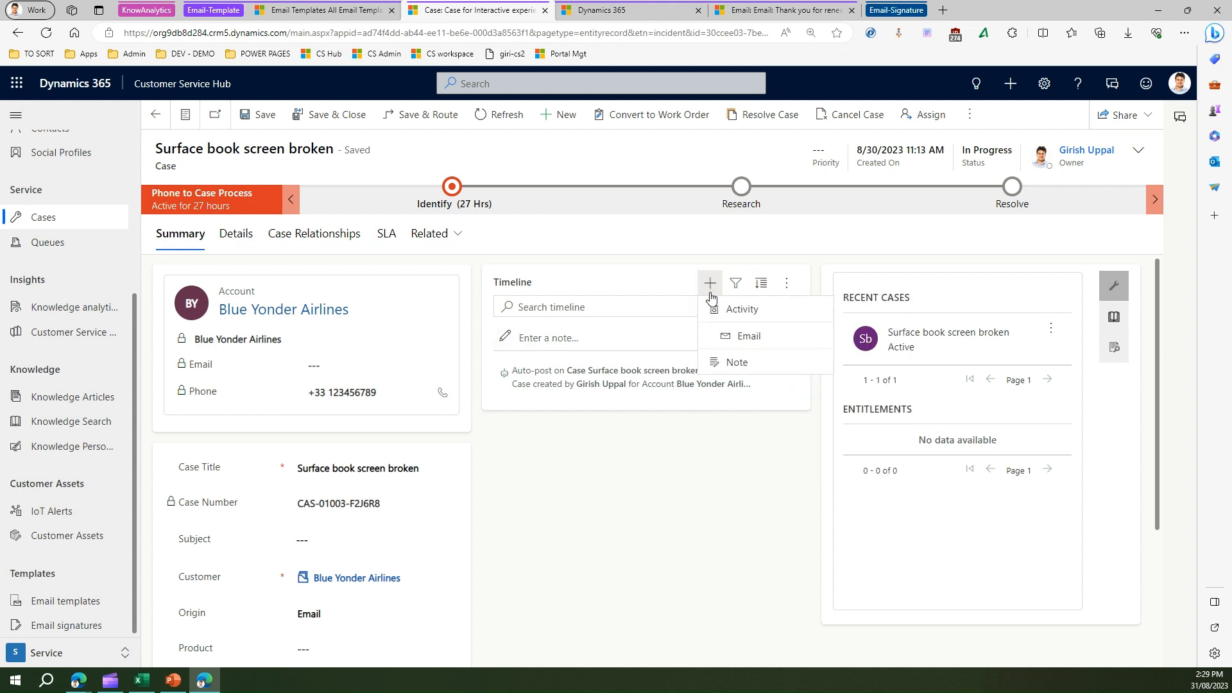
{"action": "left_click", "coordinate": [742, 336]}
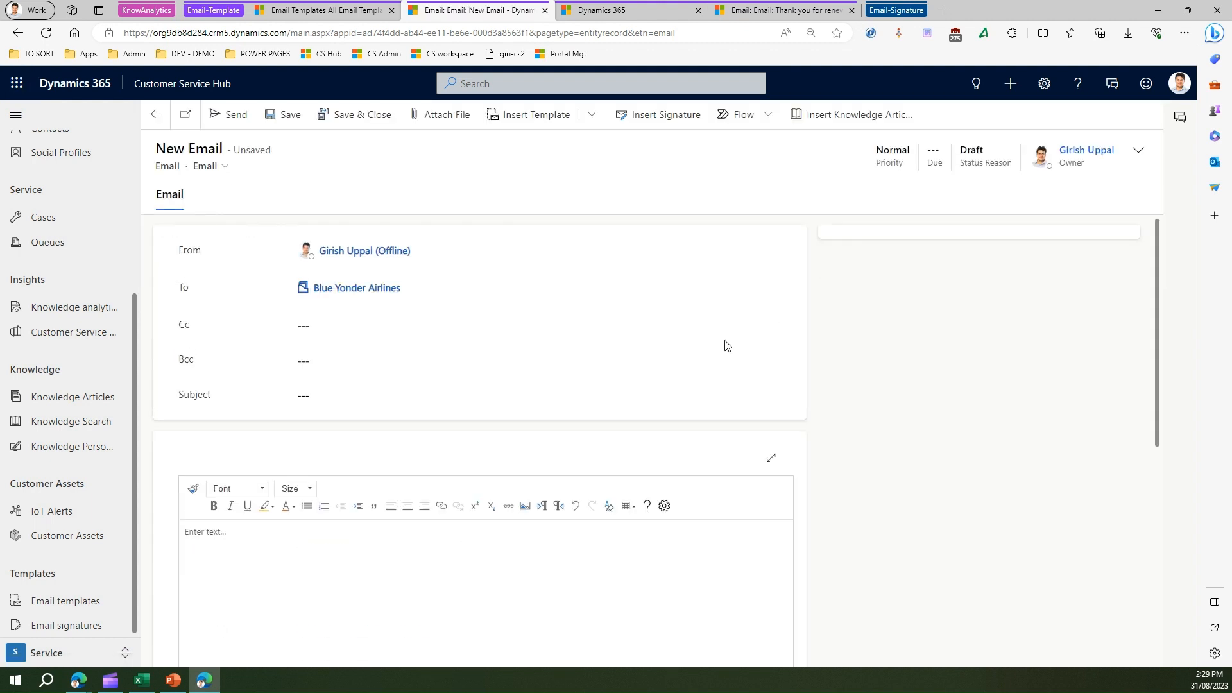
Write "My Own Content" in the email body and start inserting a template for the recipient Blue Yonder Airlines
{"action": "left_click", "coordinate": [230, 542]}
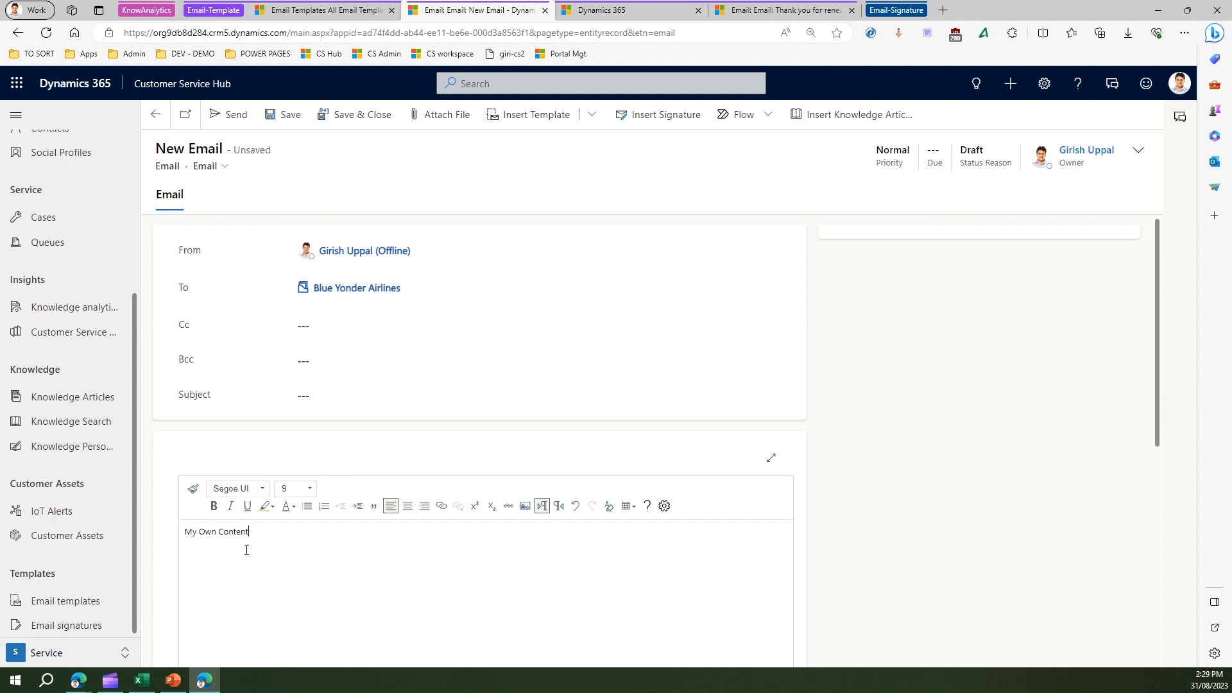
{"action": "key", "text": "Return"}
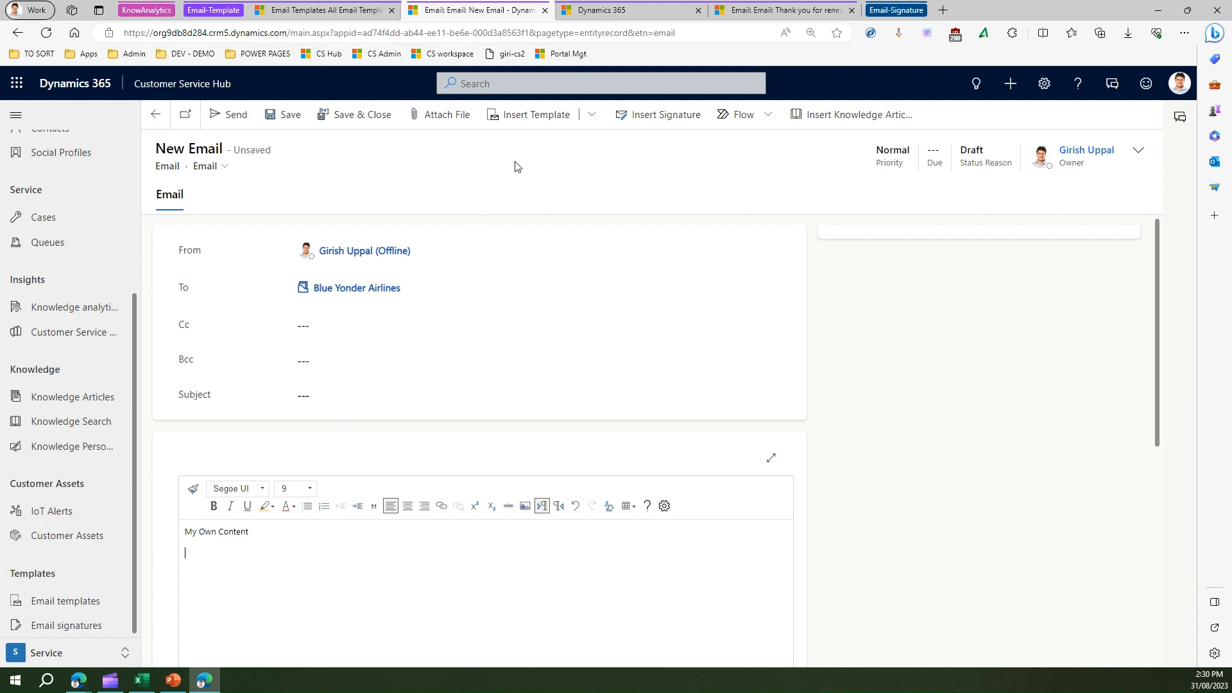
{"action": "left_click", "coordinate": [546, 115]}
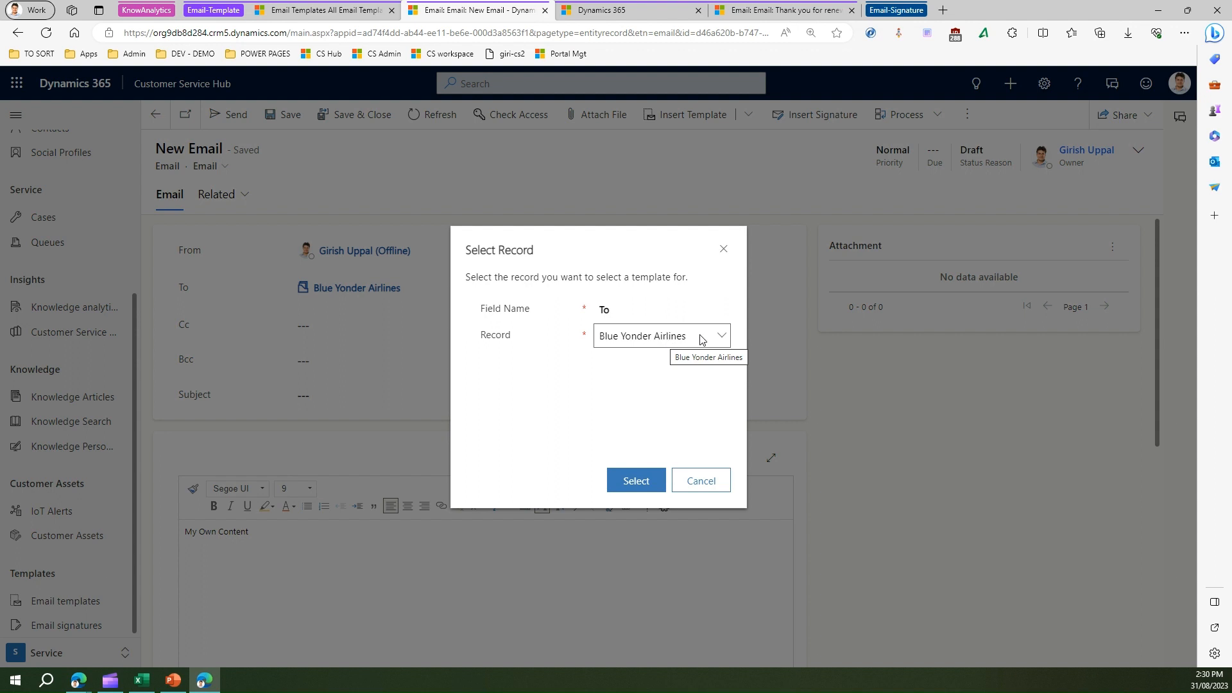
{"action": "left_click", "coordinate": [645, 486]}
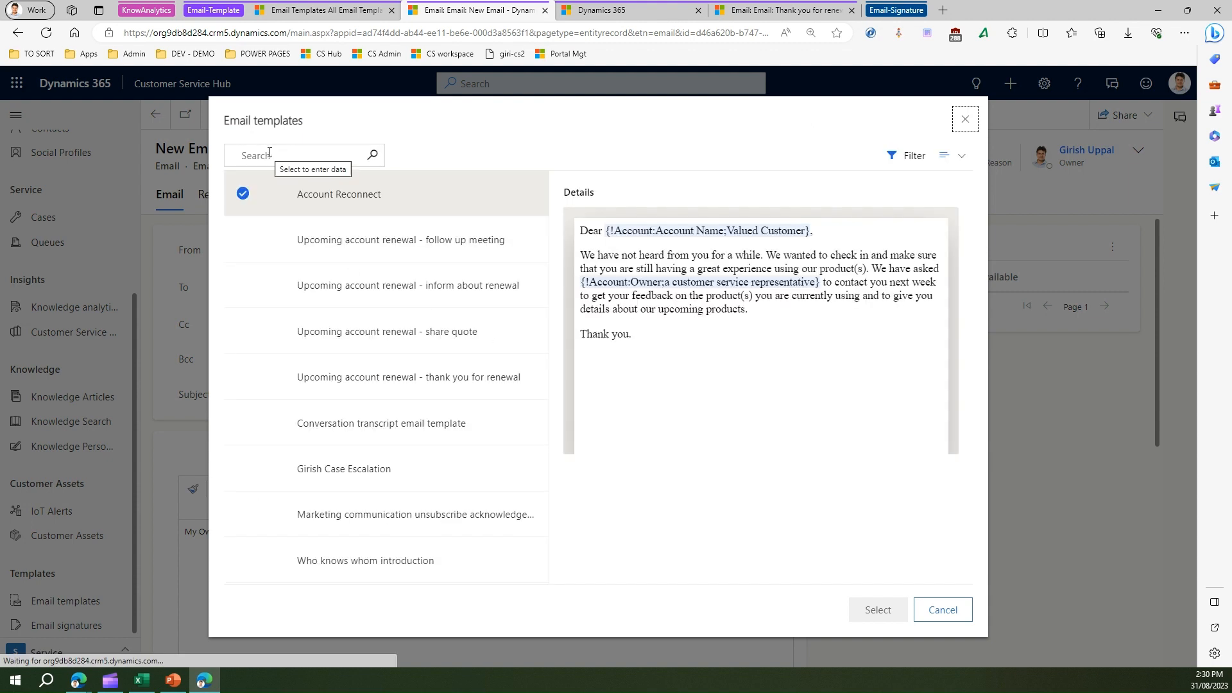
Search the available email templates for "thank" and clear the search
{"action": "left_click", "coordinate": [272, 154]}
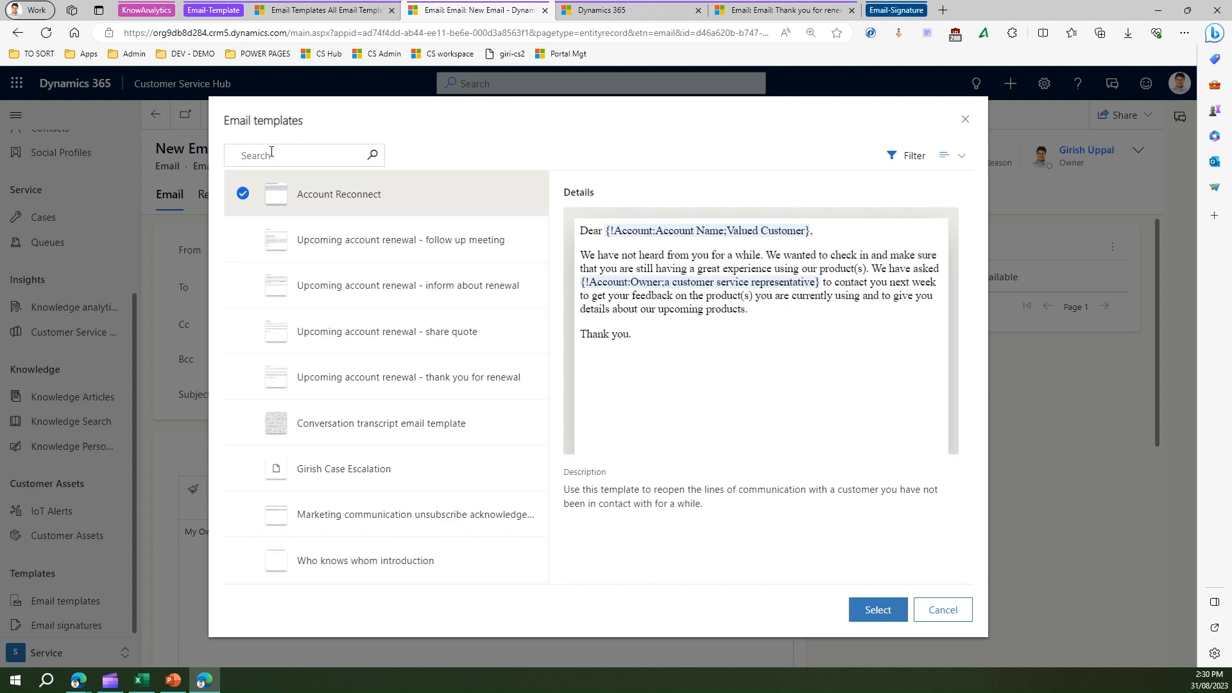
{"action": "type", "text": "thank"}
{"action": "key", "text": "Return"}
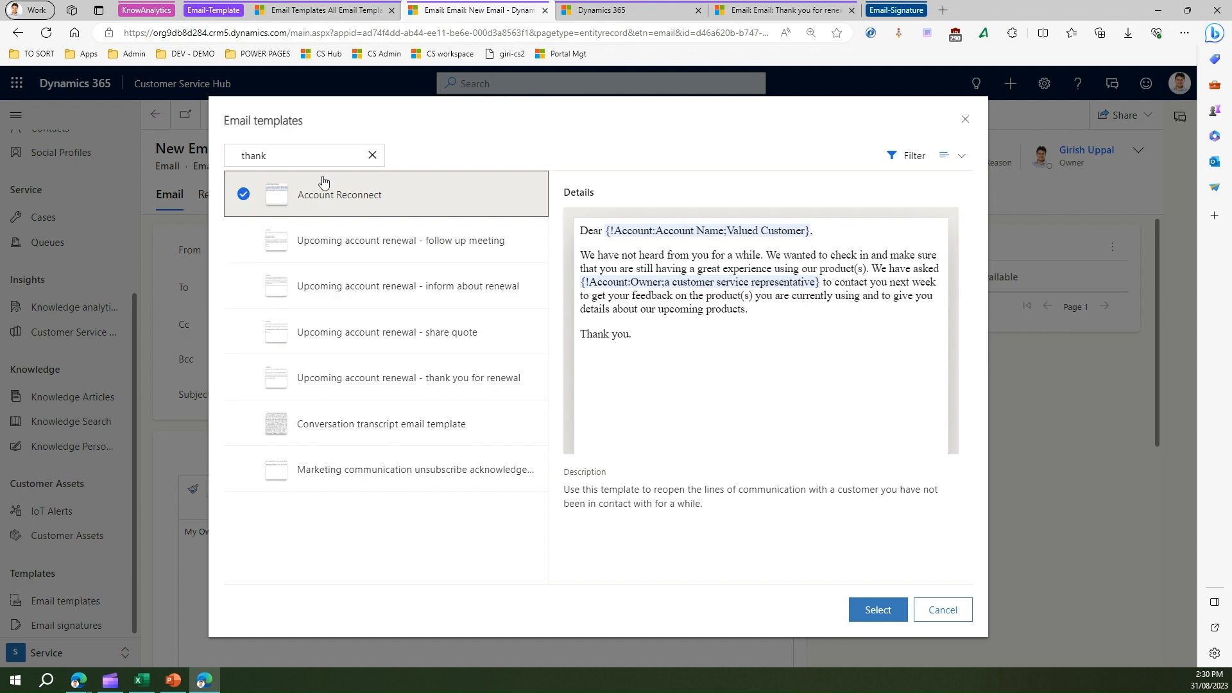
{"action": "left_click", "coordinate": [371, 156]}
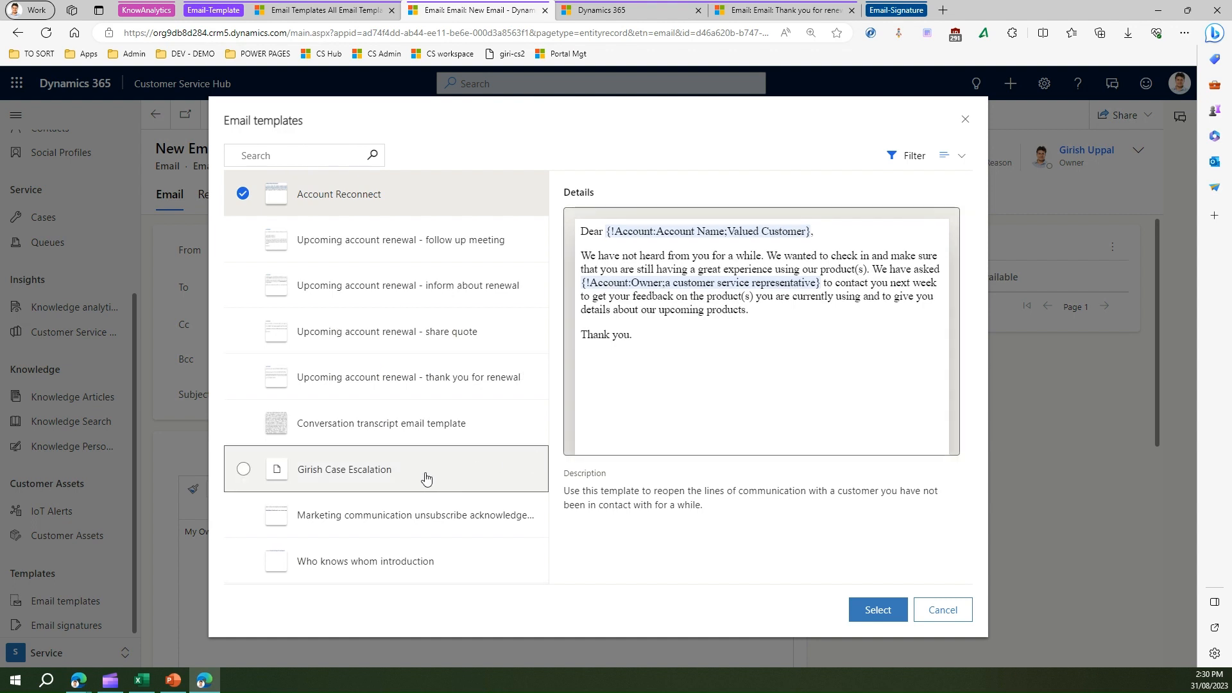
Preview the custom case escalation template, insert it into the email below the existing text, and check the resulting message
{"action": "left_click", "coordinate": [243, 474]}
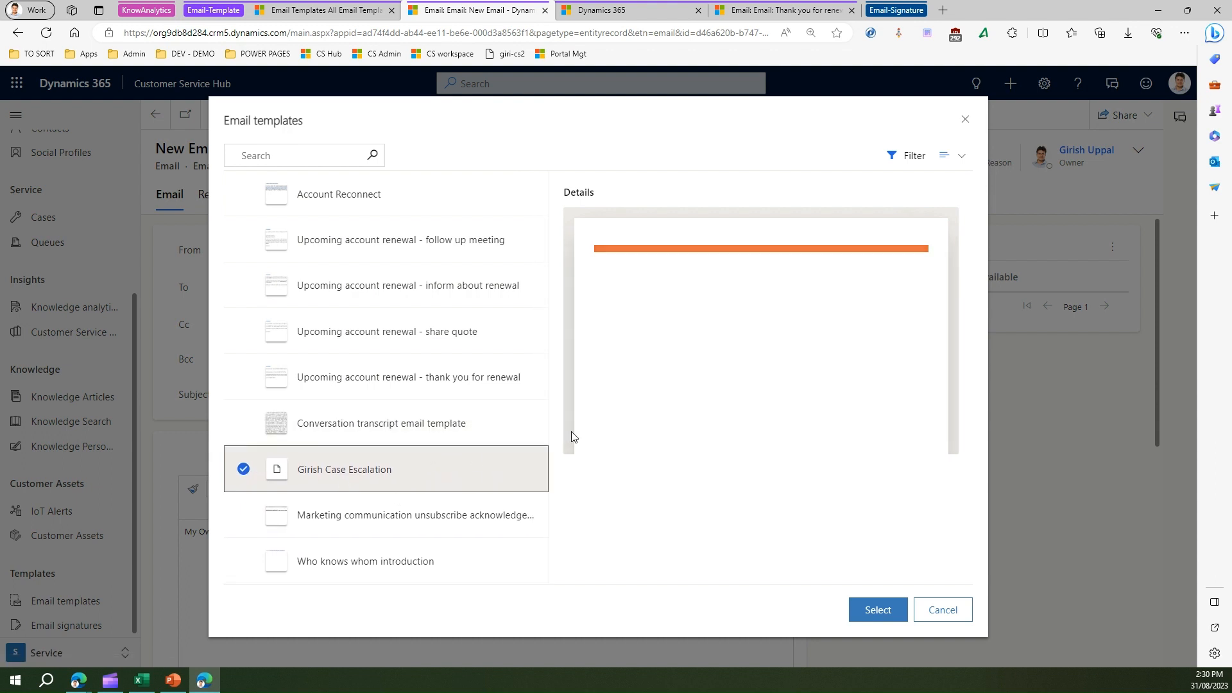
{"action": "left_click_drag", "start_coordinate": [570, 434], "coordinate": [570, 514]}
{"action": "left_click", "coordinate": [566, 469]}
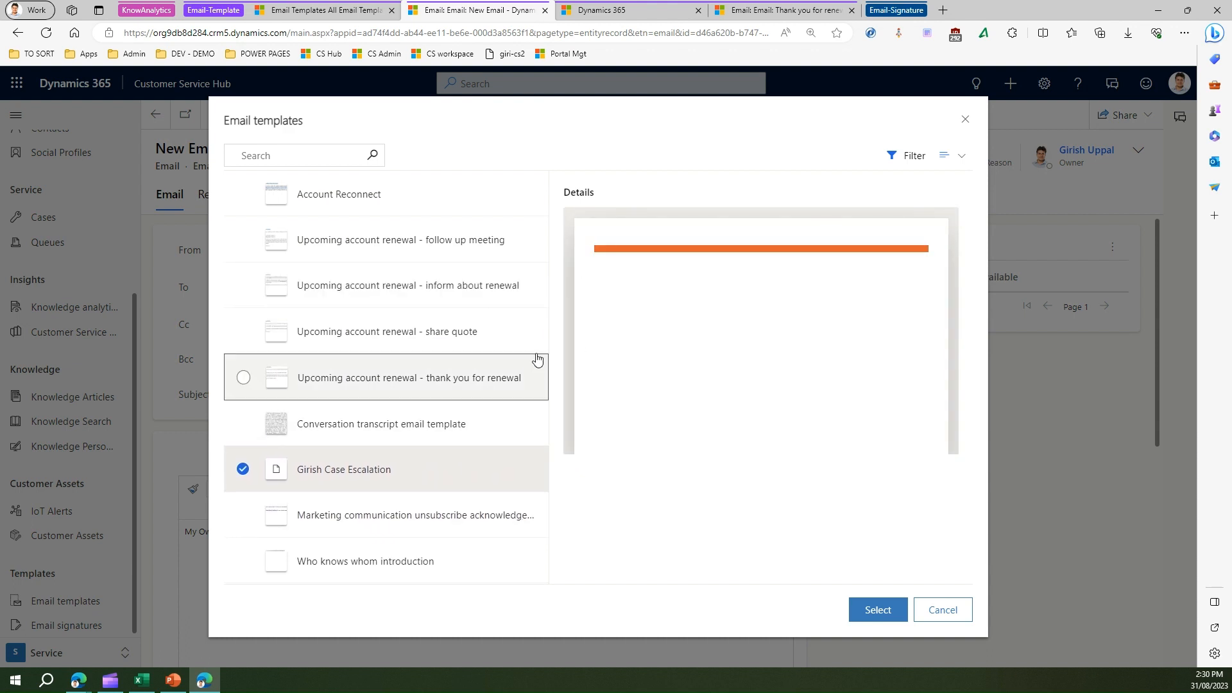
{"action": "left_click", "coordinate": [877, 611]}
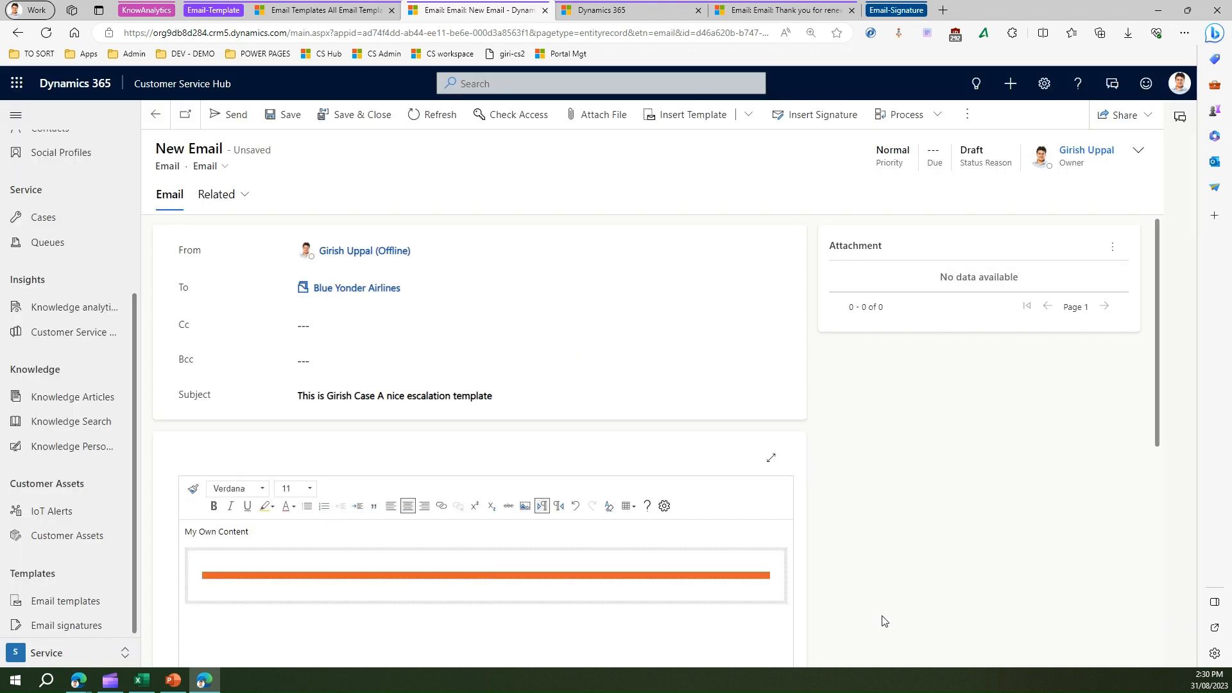
{"action": "scroll", "coordinate": [338, 553], "scroll_direction": "down", "scroll_amount": 7}
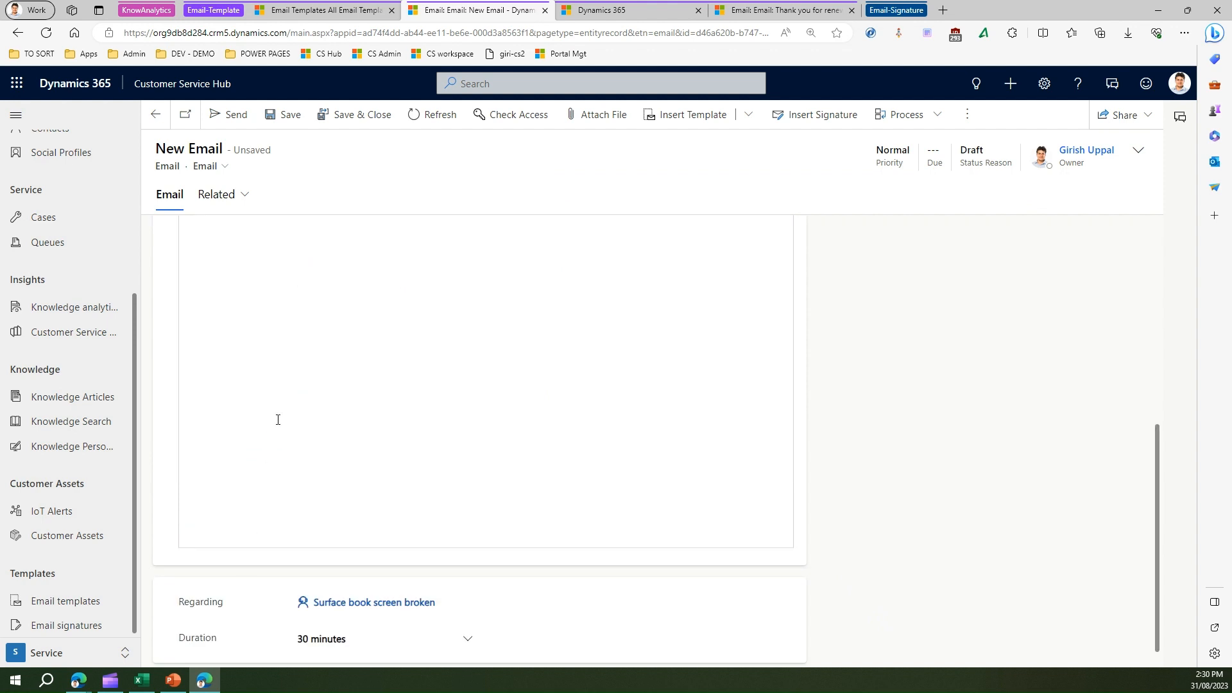
{"action": "scroll", "coordinate": [279, 422], "scroll_direction": "up", "scroll_amount": 7}
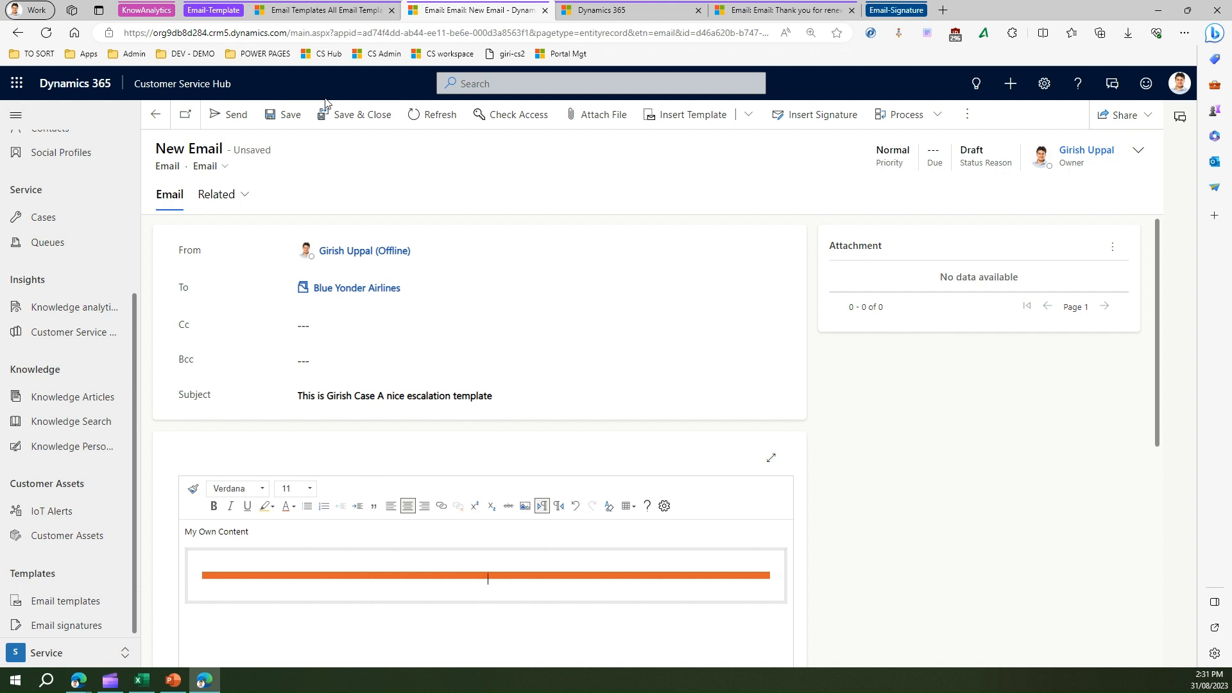
Examine the template types in the email templates list, and view the details and editor design of the User-type case escalation template
{"action": "left_click", "coordinate": [90, 606]}
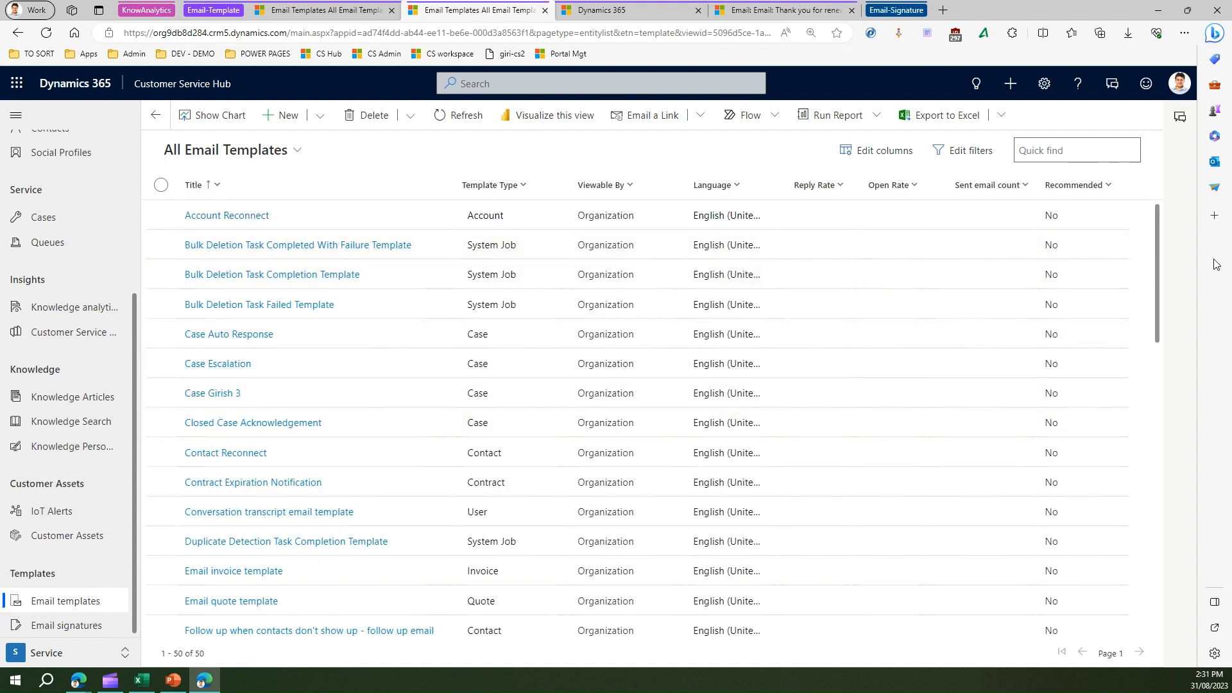
{"action": "scroll", "coordinate": [1161, 269], "scroll_direction": "down", "scroll_amount": 10}
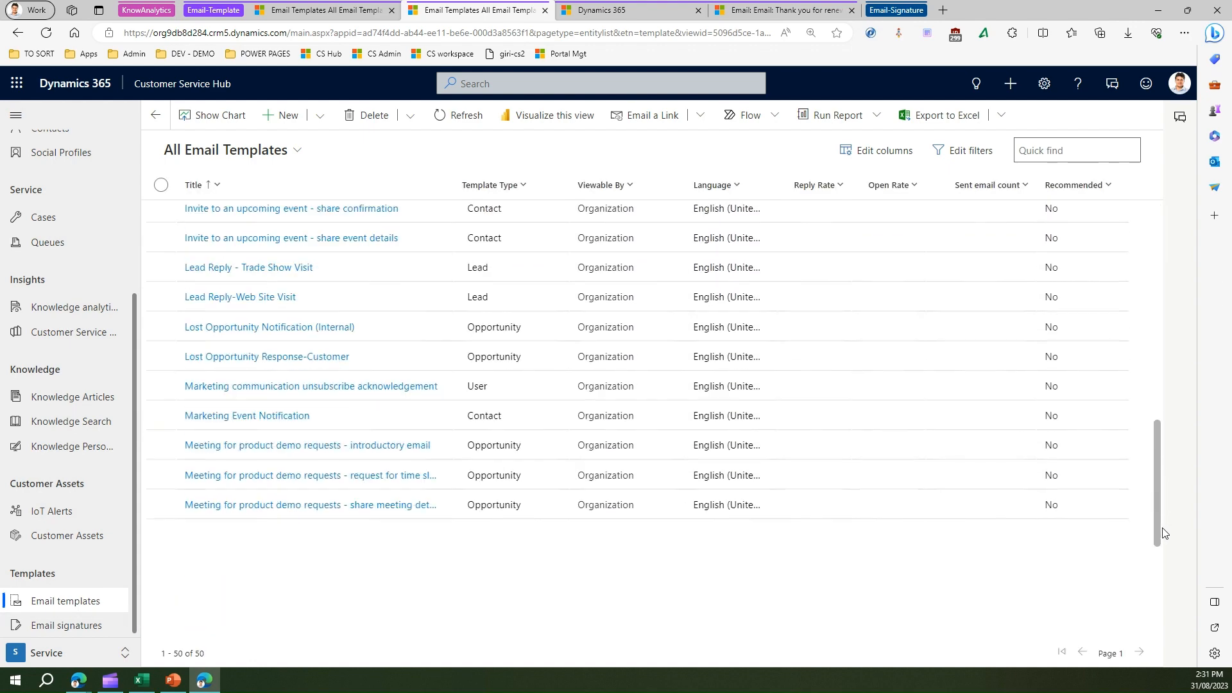
{"action": "left_click_drag", "start_coordinate": [1164, 532], "coordinate": [1163, 559]}
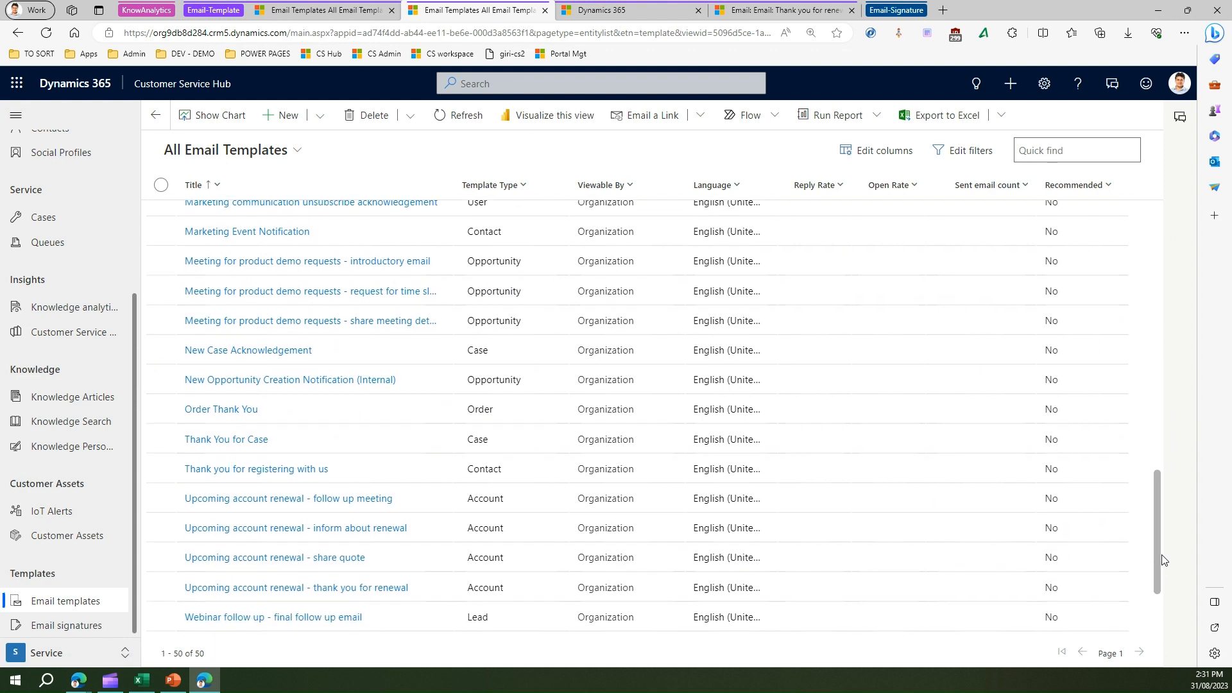
{"action": "left_click_drag", "start_coordinate": [1162, 556], "coordinate": [1162, 559]}
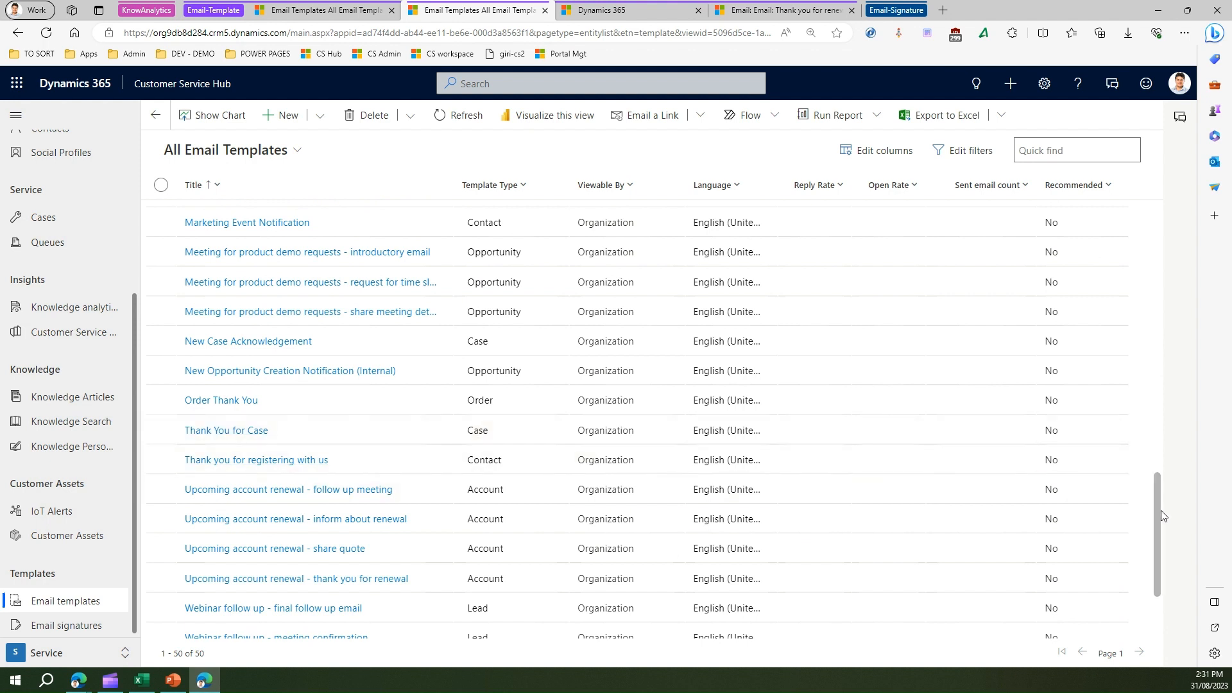
{"action": "left_click_drag", "start_coordinate": [1161, 511], "coordinate": [1160, 576]}
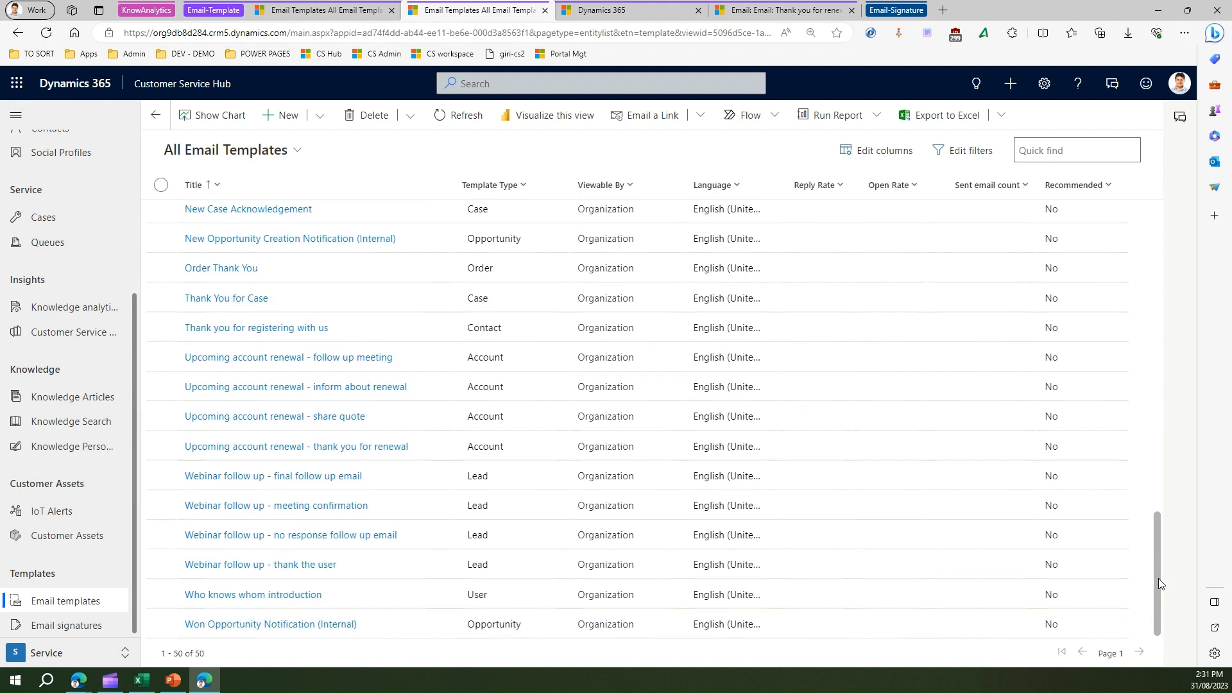
{"action": "left_click_drag", "start_coordinate": [1158, 594], "coordinate": [1138, 344]}
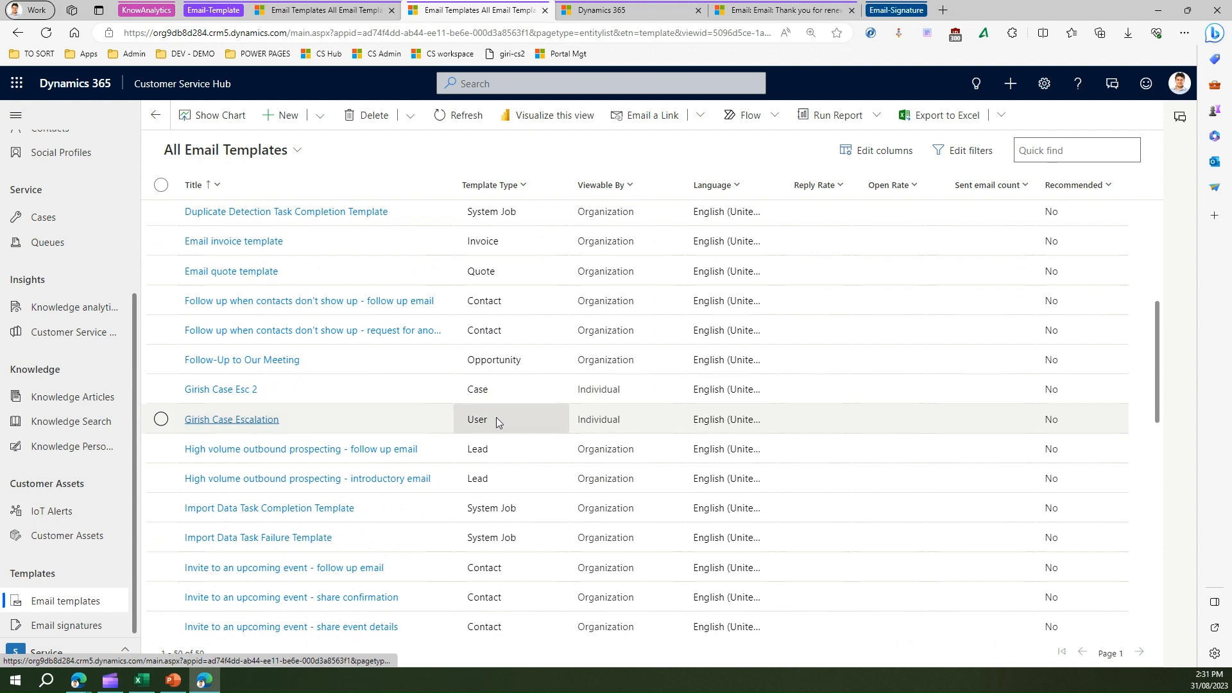
{"action": "left_click", "coordinate": [259, 425]}
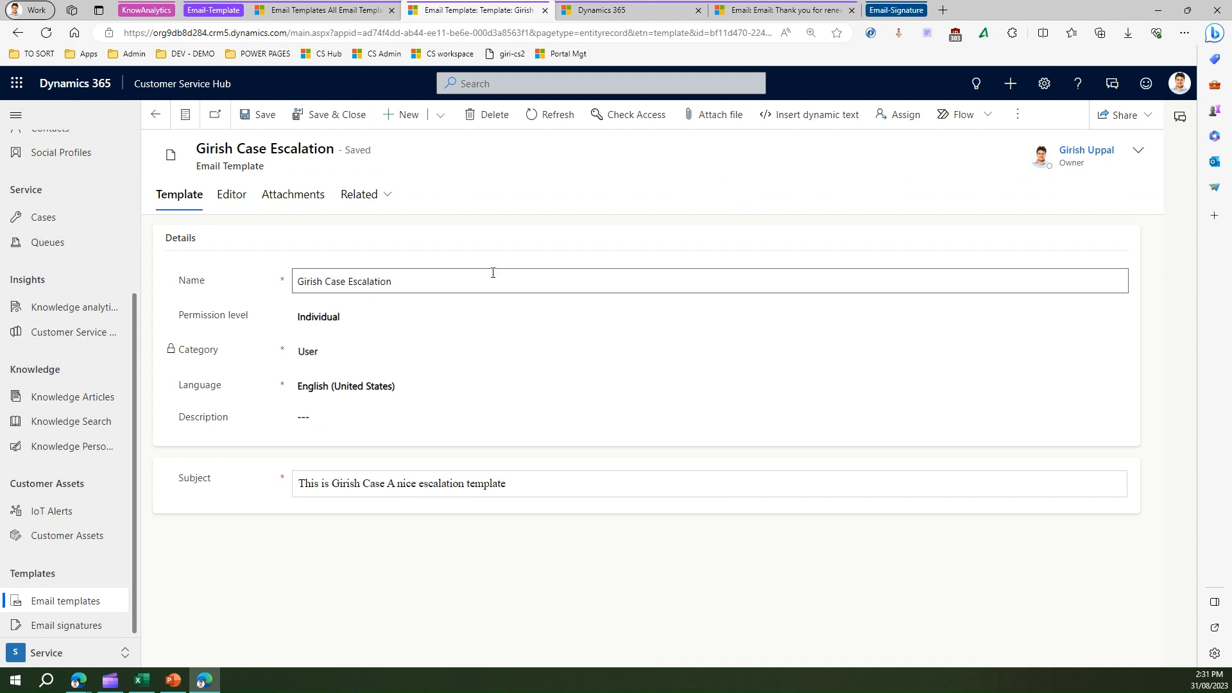
{"action": "left_click", "coordinate": [243, 199]}
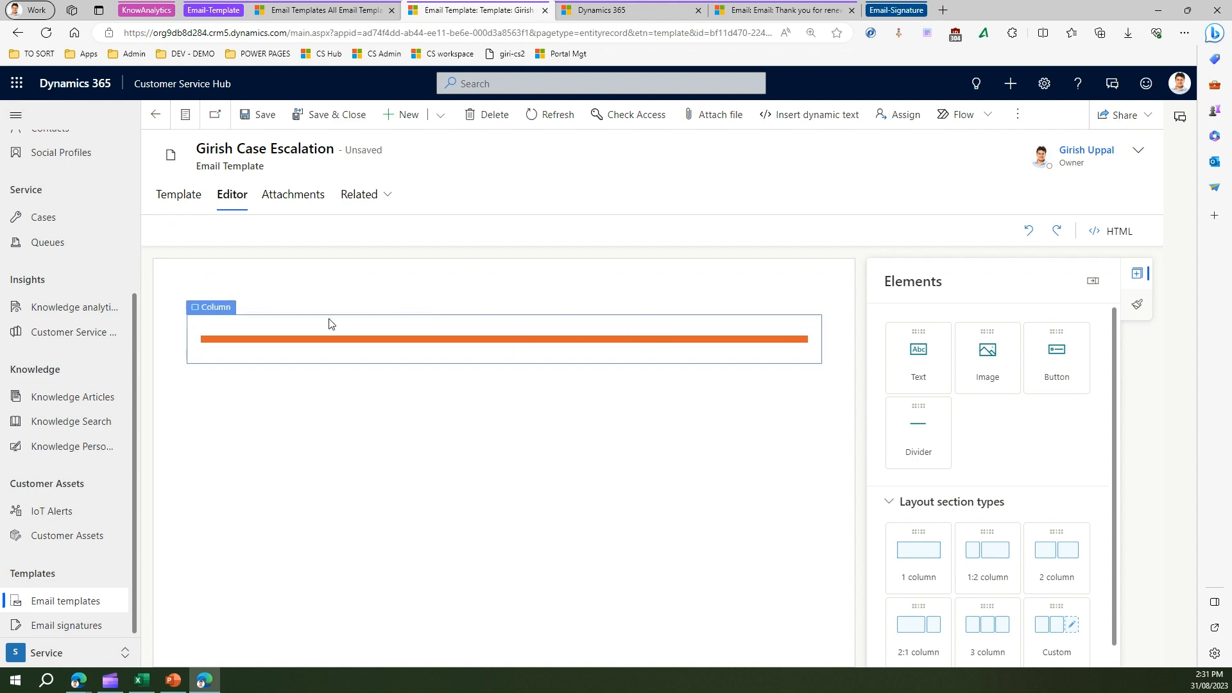
Open the cases list and try to email a link to the "surface book error" case
{"action": "left_click", "coordinate": [54, 225]}
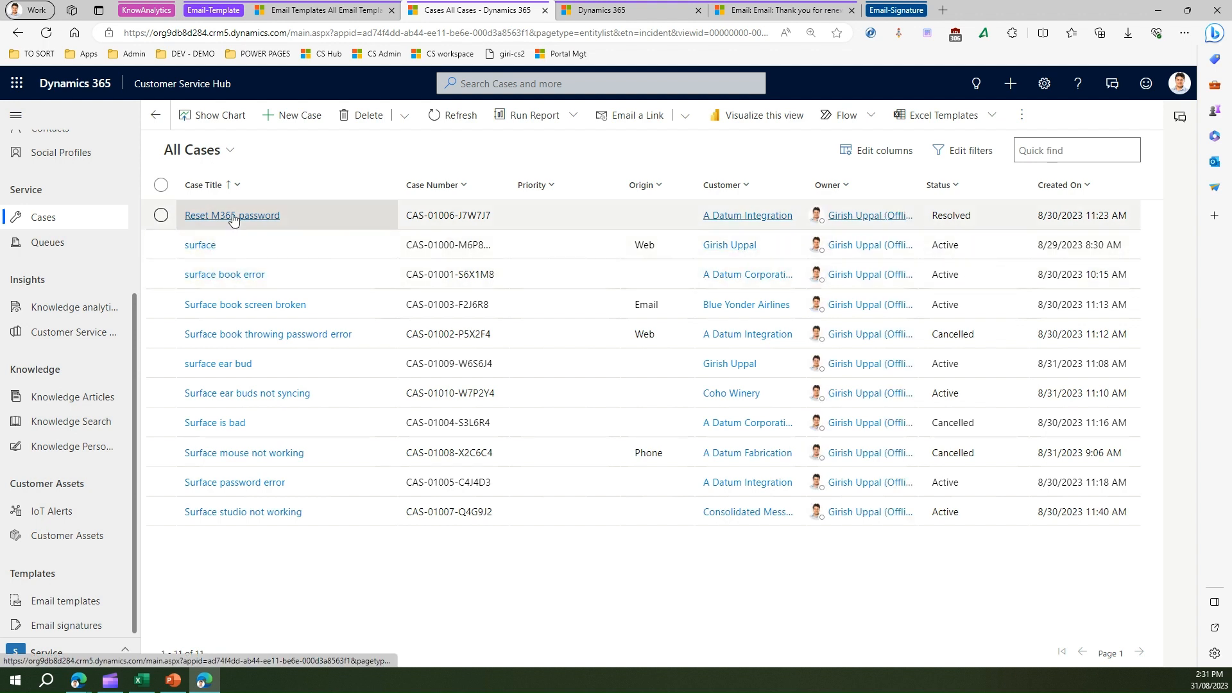
{"action": "left_click", "coordinate": [162, 274]}
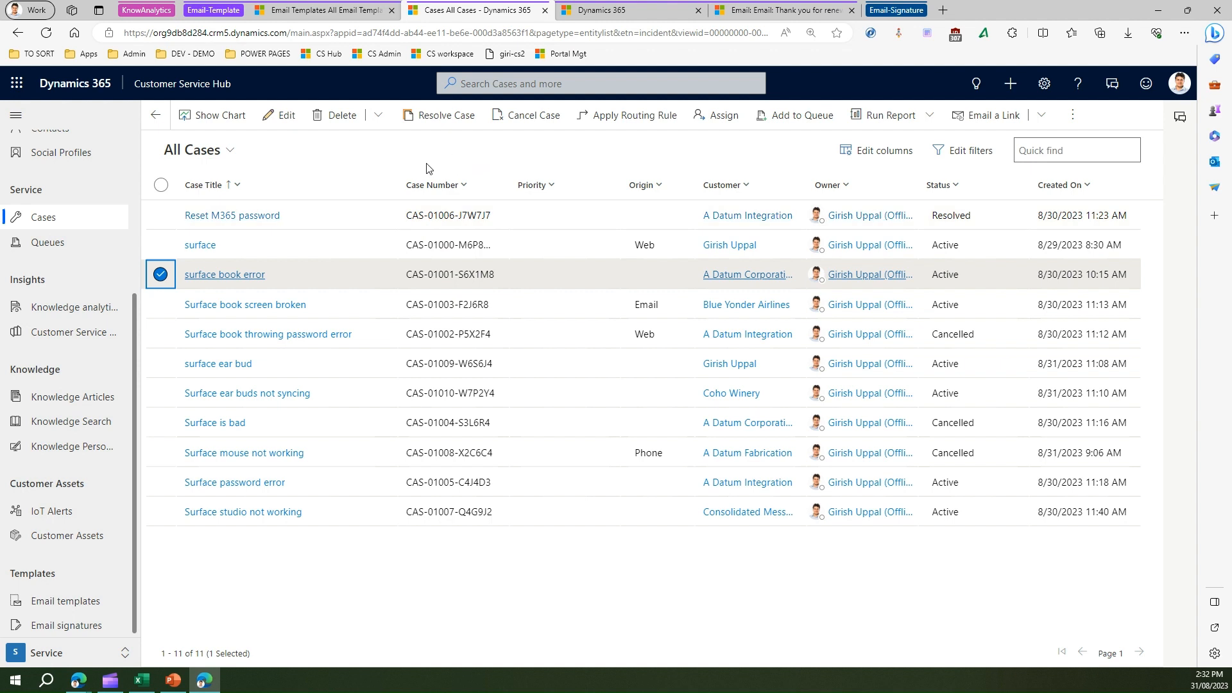
{"action": "left_click", "coordinate": [1040, 115]}
{"action": "left_click", "coordinate": [995, 115]}
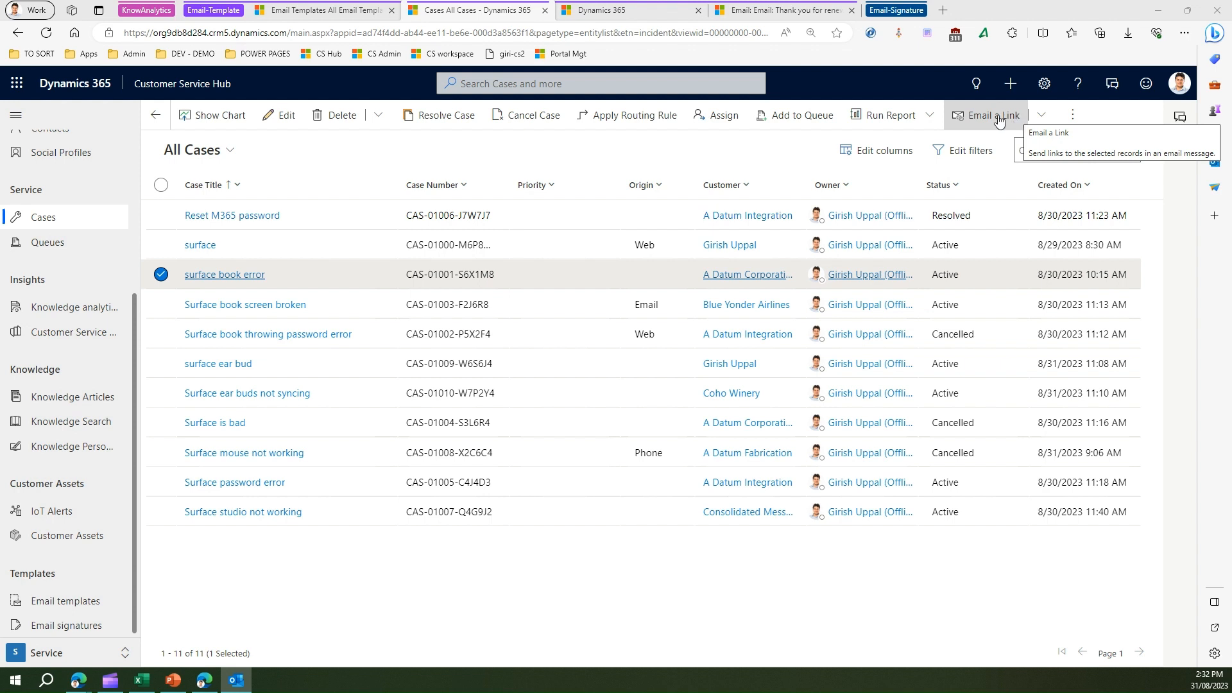
Create a new email from the "surface book error" case timeline and start inserting a template for the recipient A Datum Corporation
{"action": "left_click", "coordinate": [211, 275]}
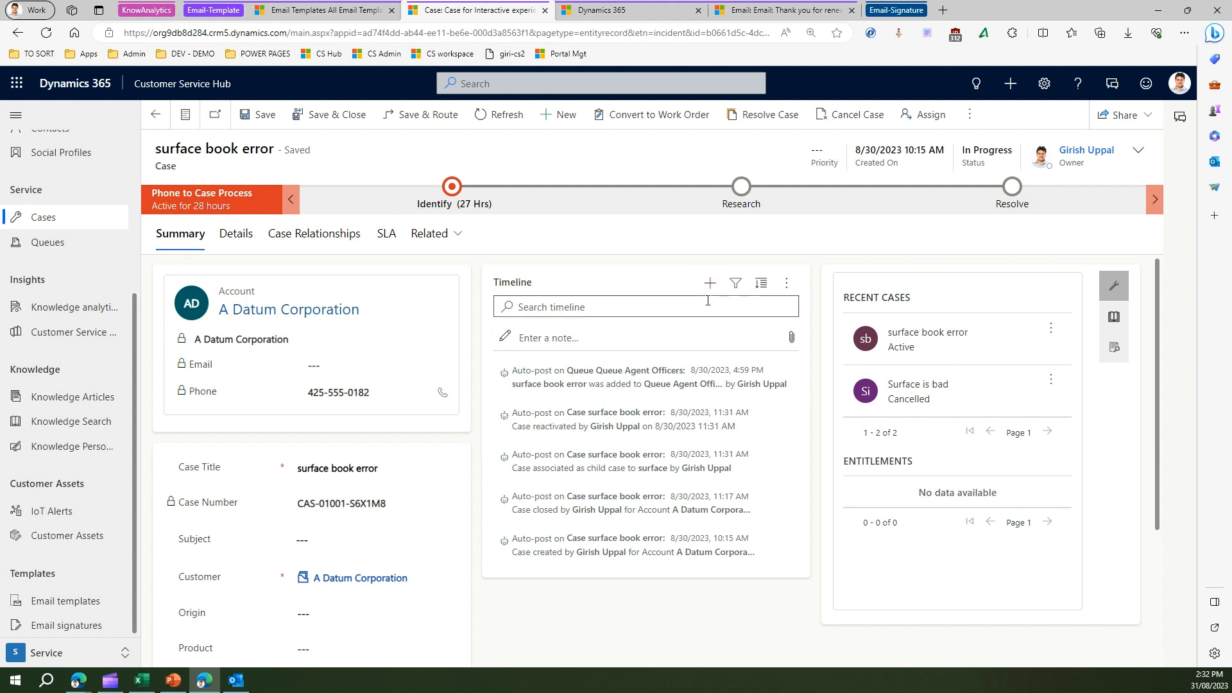
{"action": "left_click", "coordinate": [711, 287]}
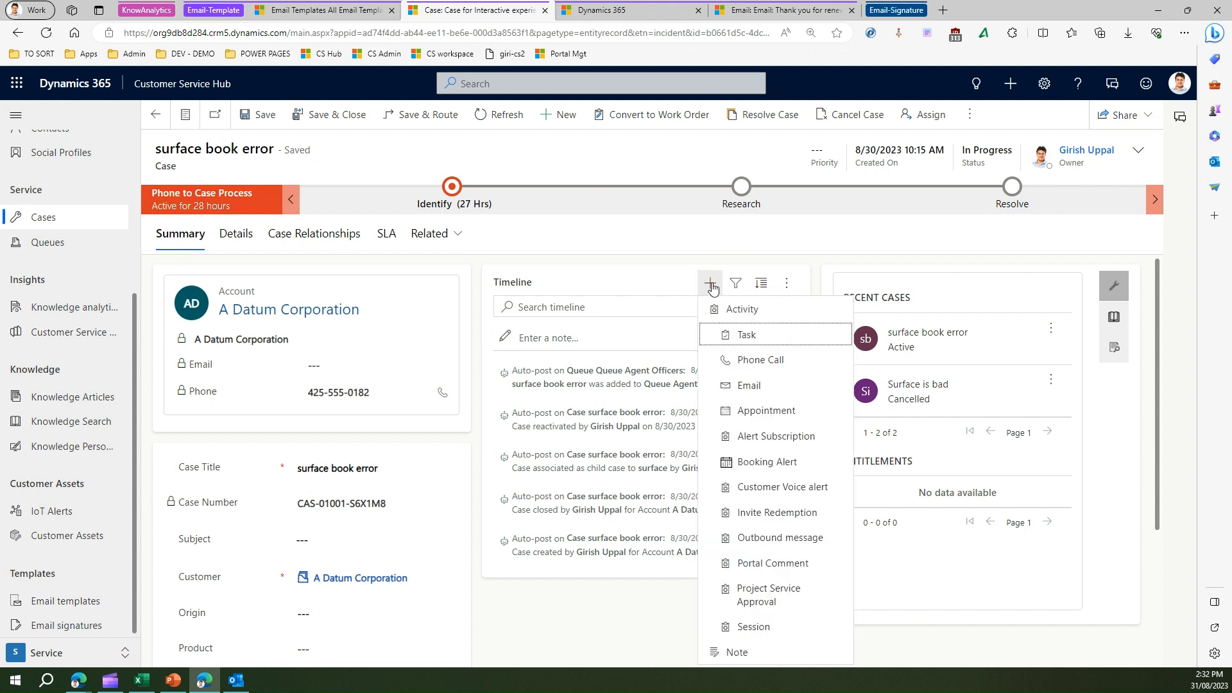
{"action": "left_click", "coordinate": [743, 387]}
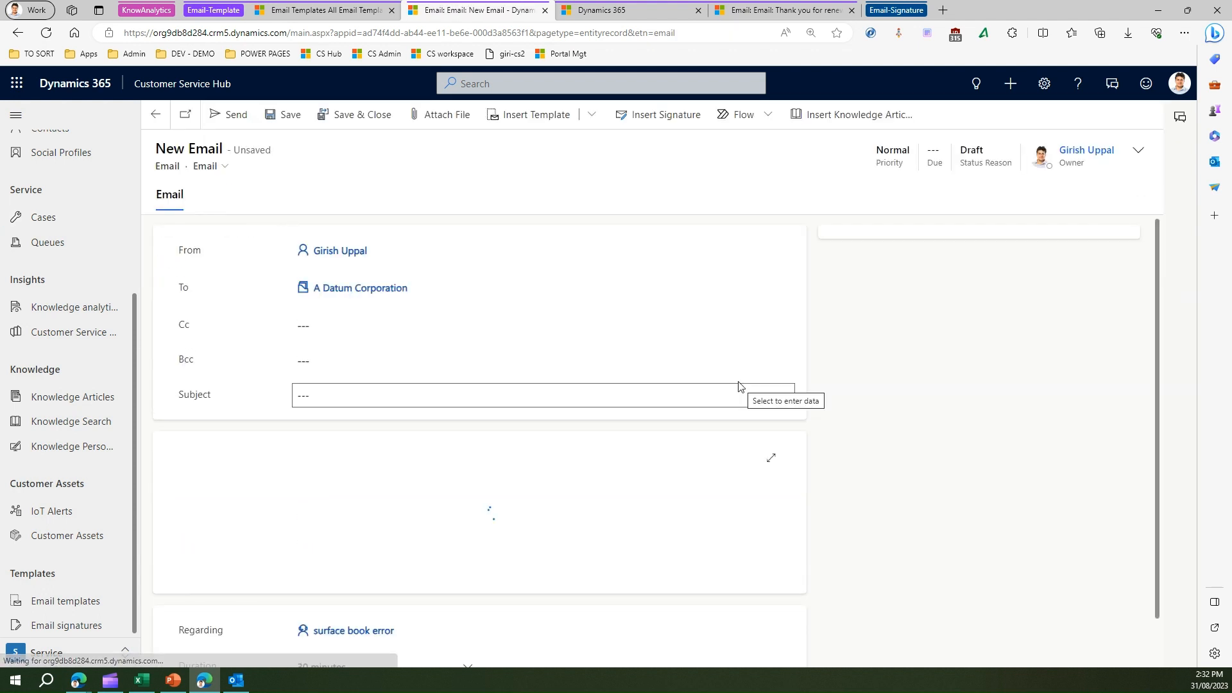
{"action": "left_click", "coordinate": [377, 571]}
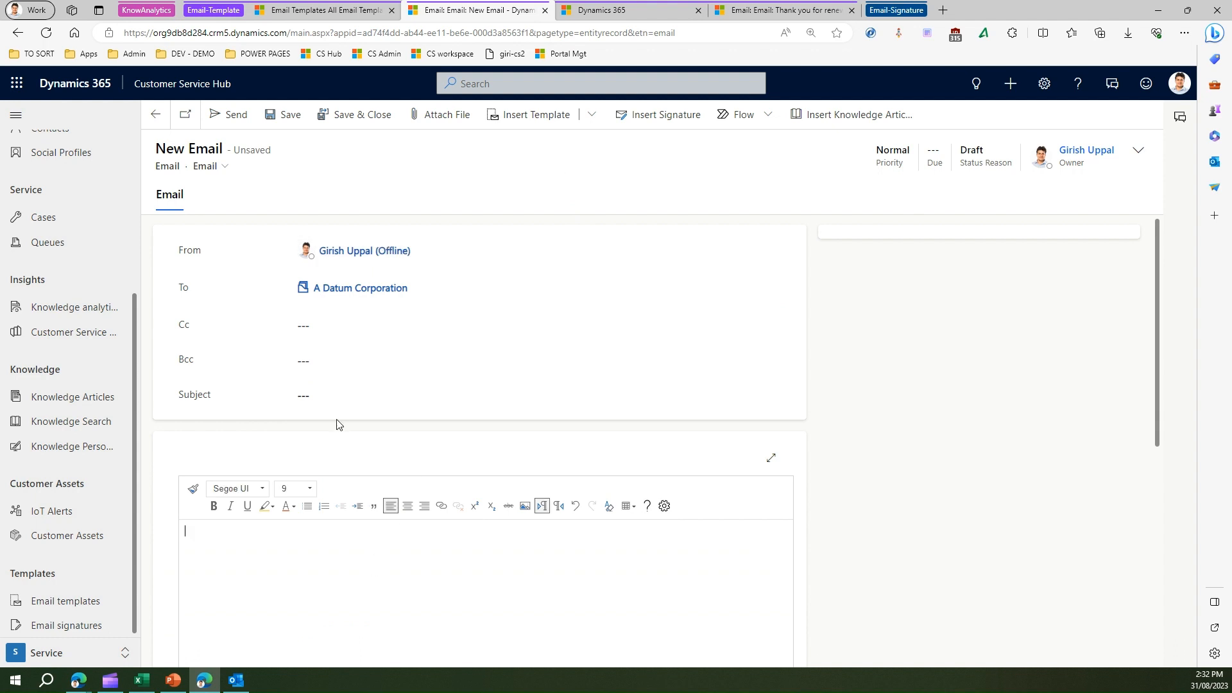
{"action": "left_click", "coordinate": [536, 116]}
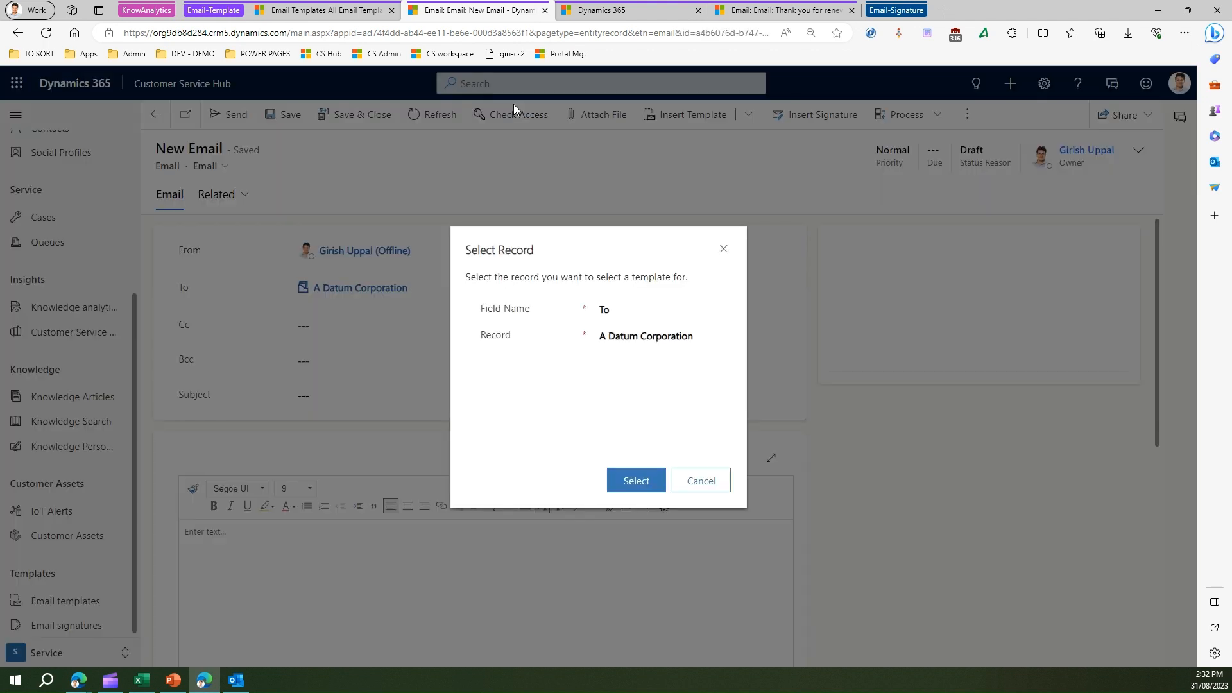
{"action": "left_click", "coordinate": [649, 475]}
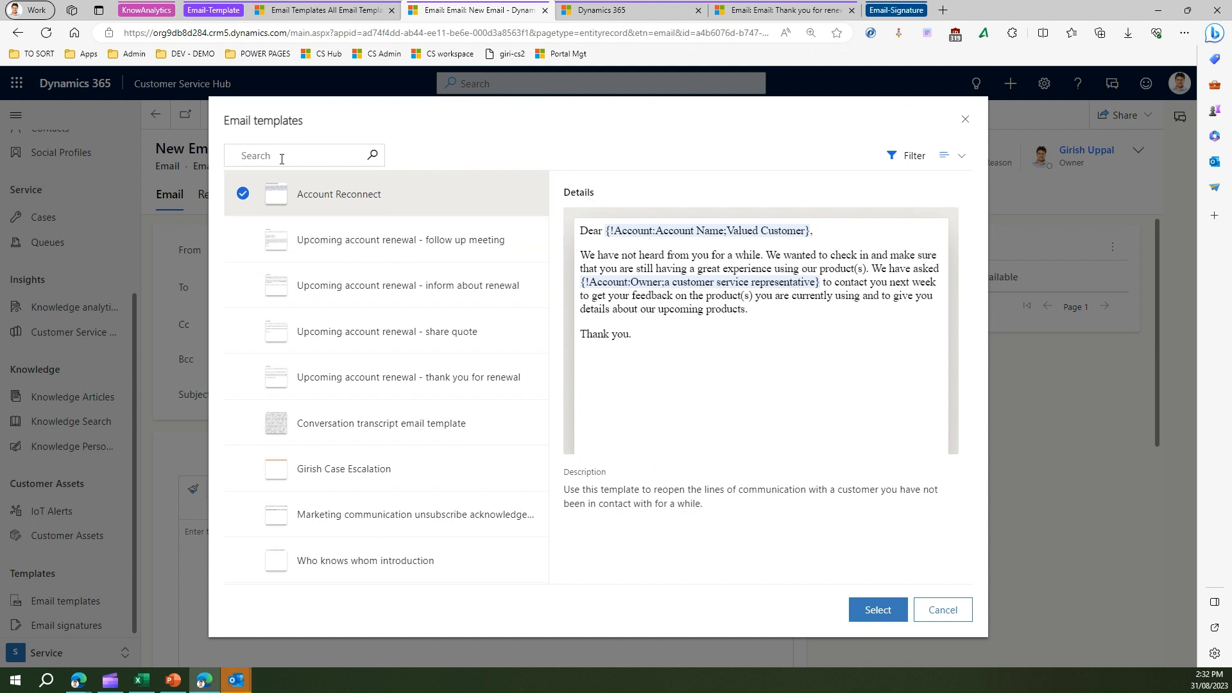
Search the templates available for the recipient for "thank", and search for the custom case escalation template by its author's first name
{"action": "type", "text": "thank"}
{"action": "key", "text": "Return"}
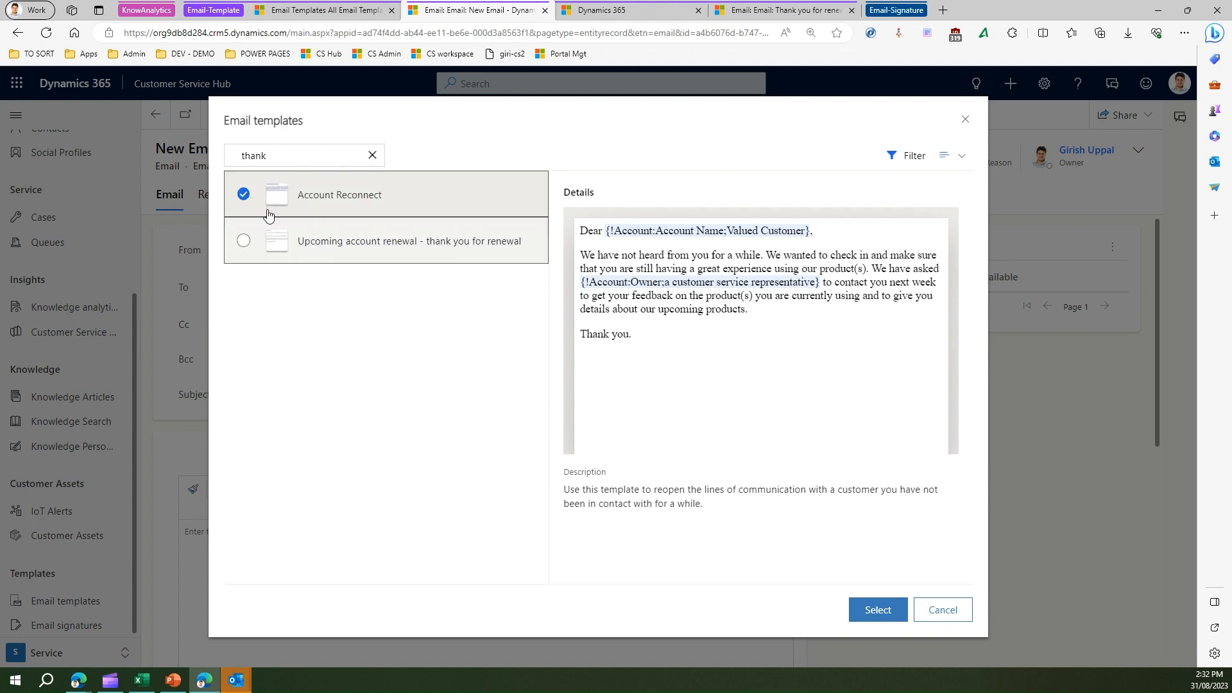
{"action": "left_click", "coordinate": [241, 244]}
{"action": "left_click", "coordinate": [244, 194]}
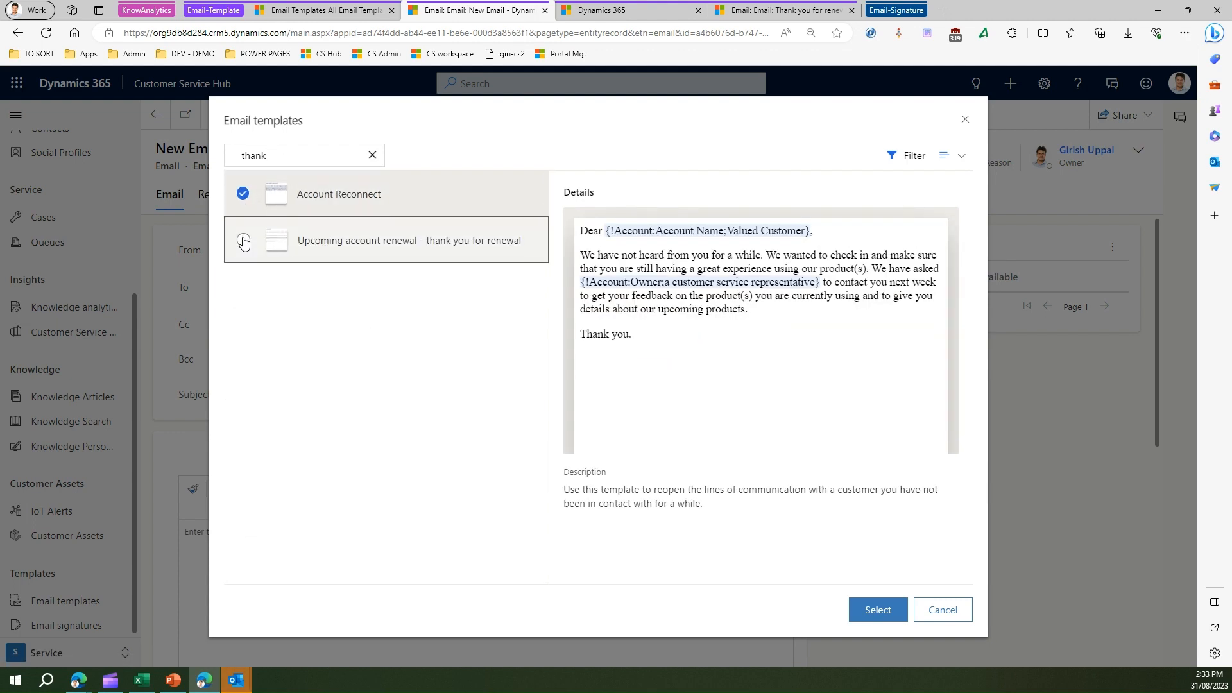
{"action": "left_click", "coordinate": [243, 242]}
{"action": "left_click", "coordinate": [243, 194]}
{"action": "left_click_drag", "start_coordinate": [278, 155], "coordinate": [207, 160]}
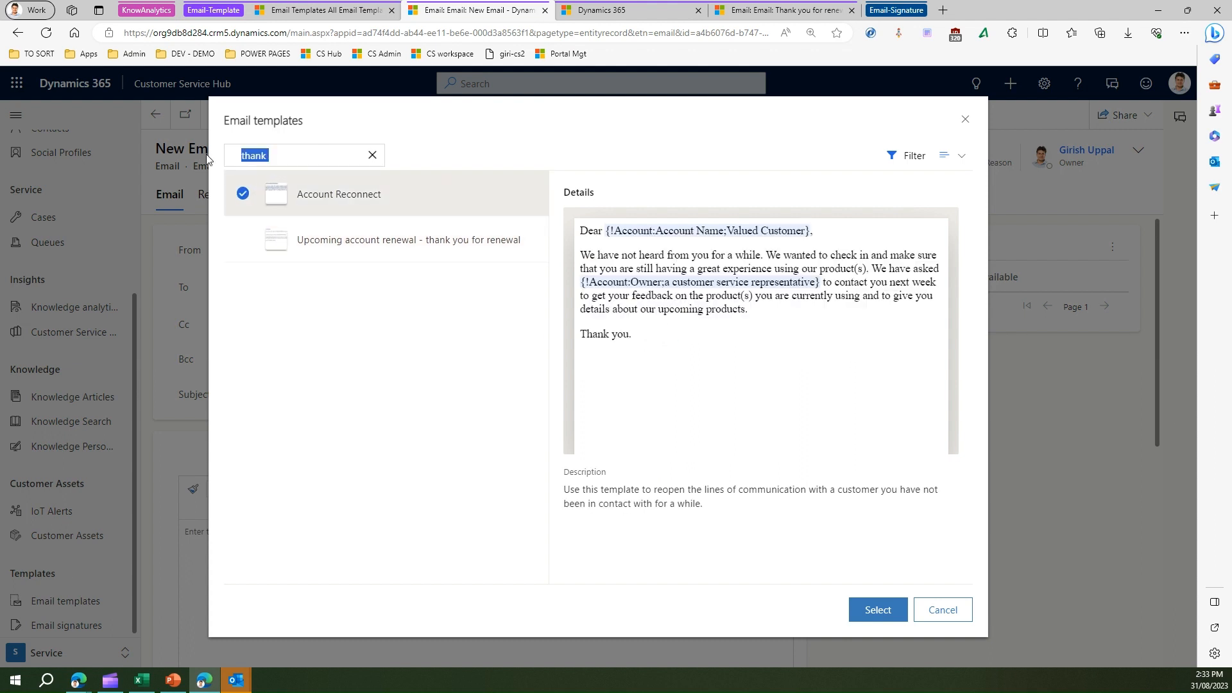
{"action": "type", "text": "girish"}
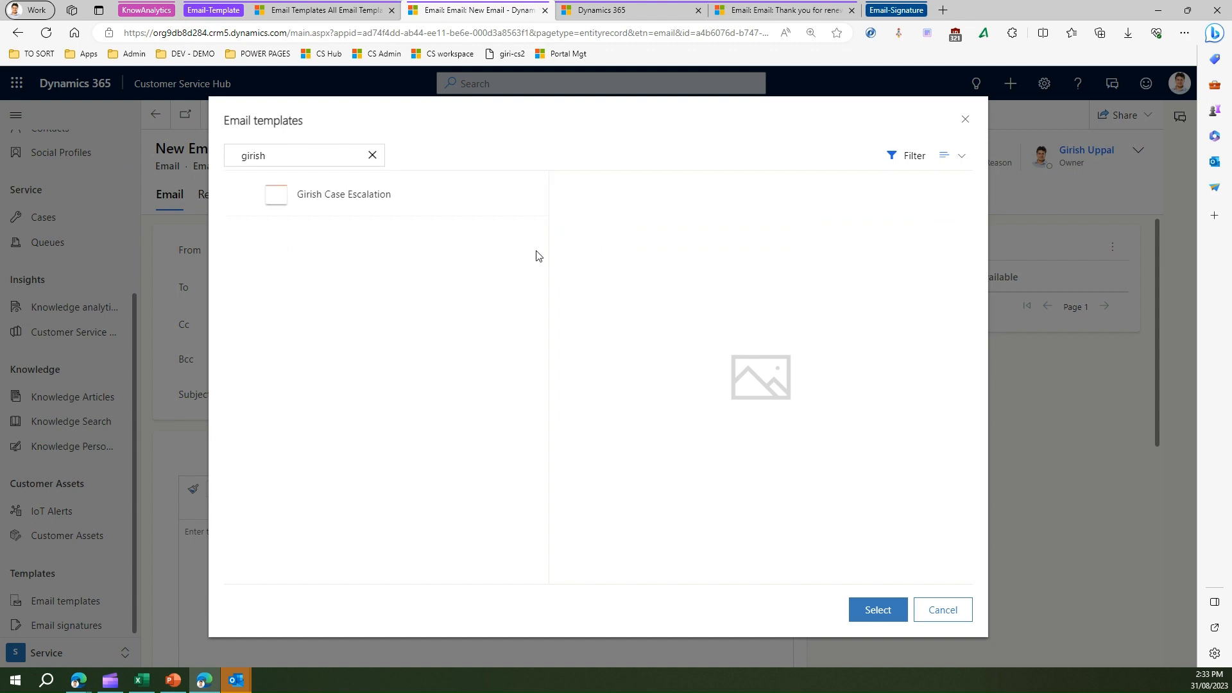
Compare the template type of the custom case escalation template with the other entries in the email templates list
{"action": "left_click", "coordinate": [326, 11]}
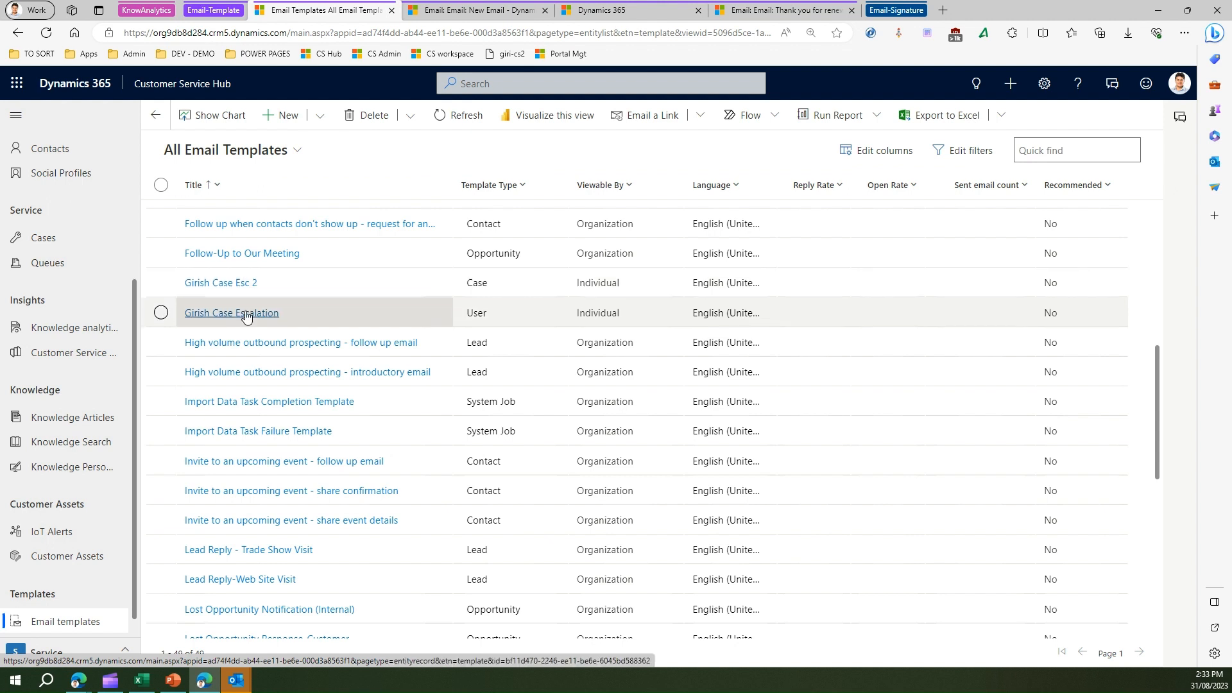
{"action": "left_click", "coordinate": [163, 314]}
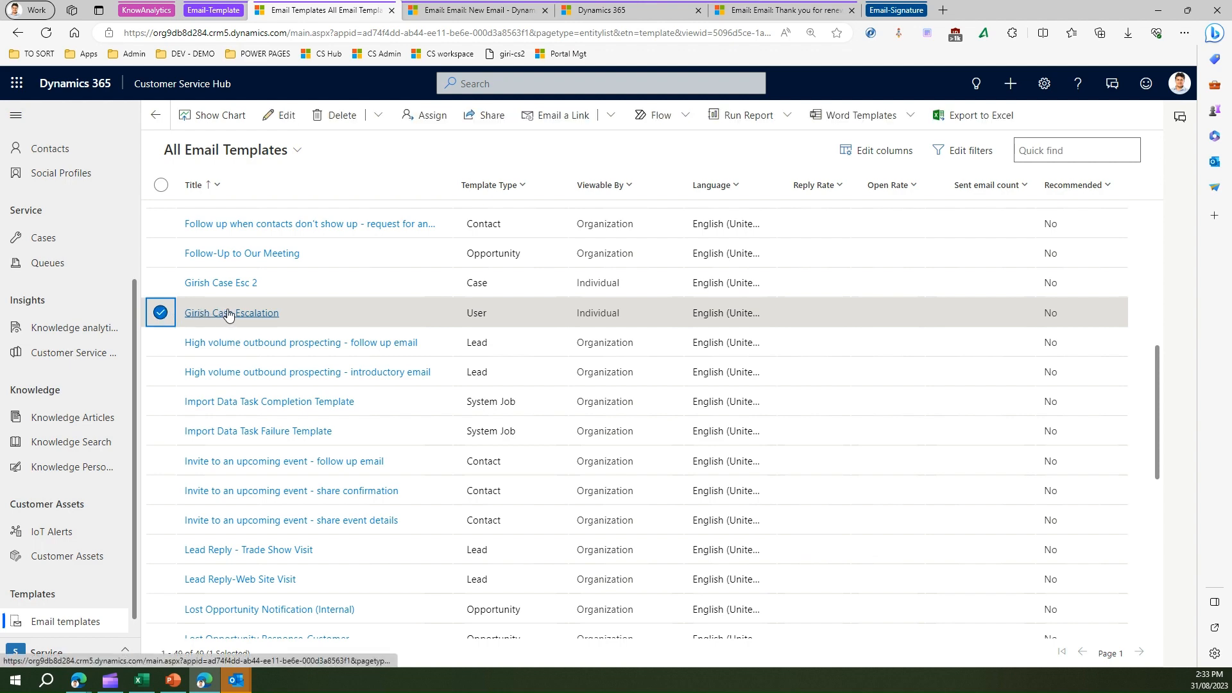
{"action": "scroll", "coordinate": [292, 536], "scroll_direction": "down", "scroll_amount": 5}
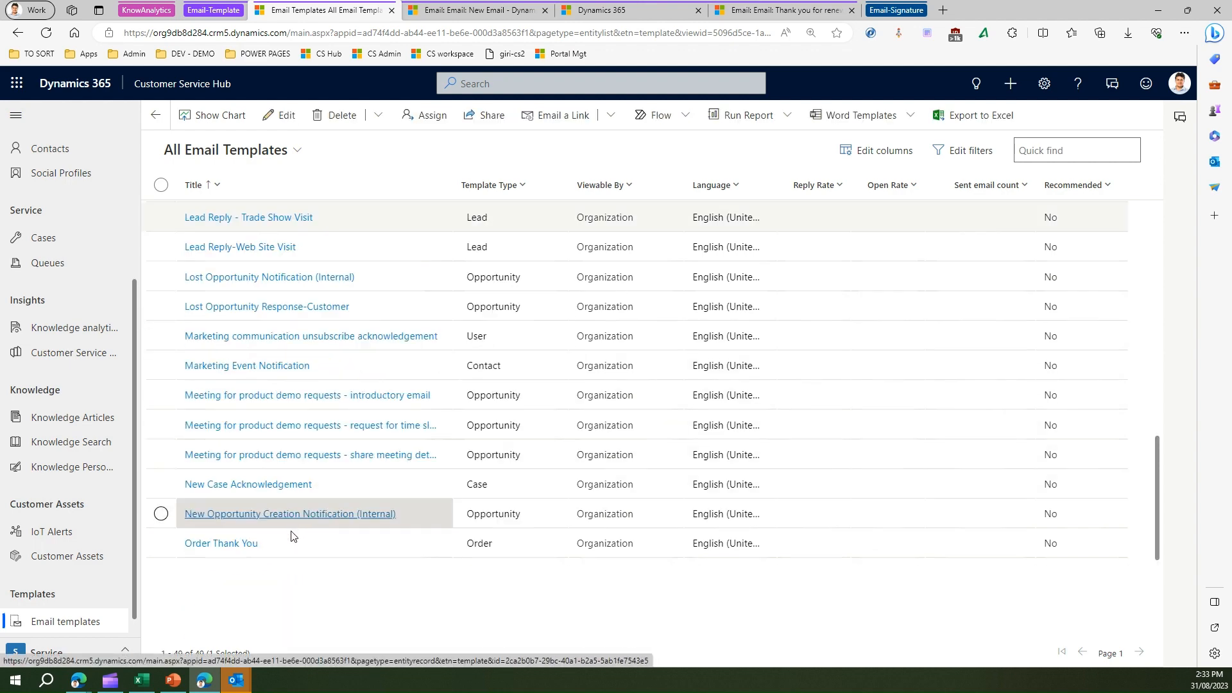
{"action": "scroll", "coordinate": [292, 536], "scroll_direction": "down", "scroll_amount": 4}
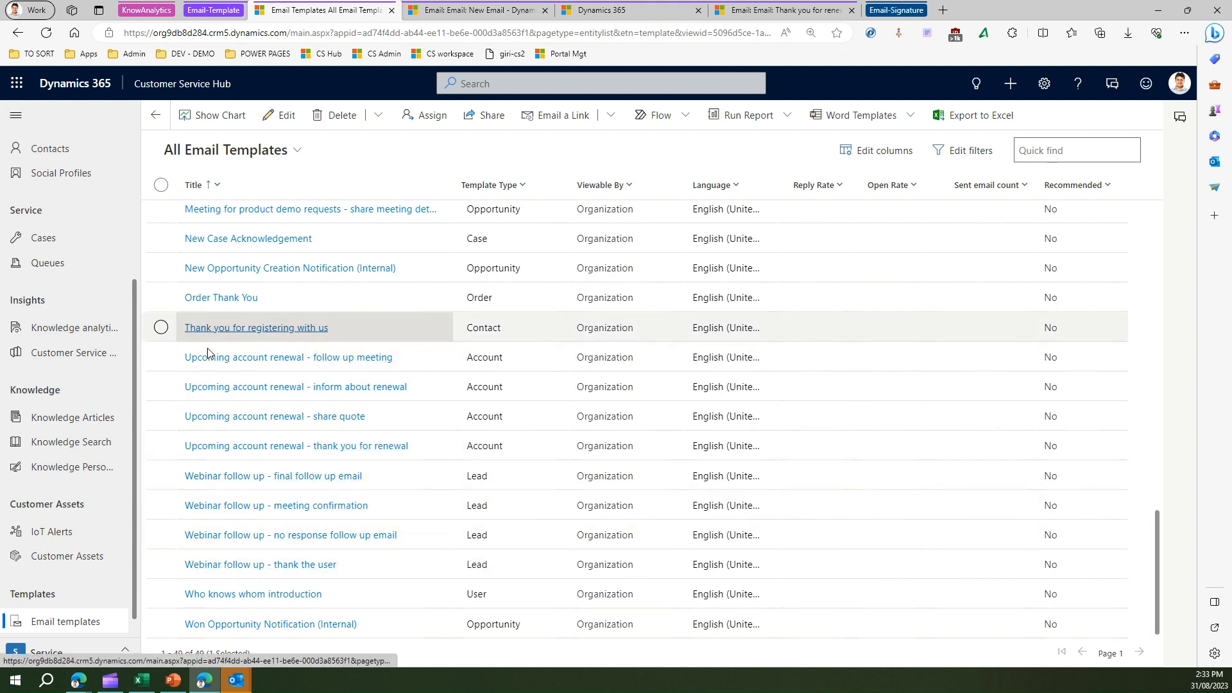
{"action": "scroll", "coordinate": [383, 476], "scroll_direction": "up", "scroll_amount": 15}
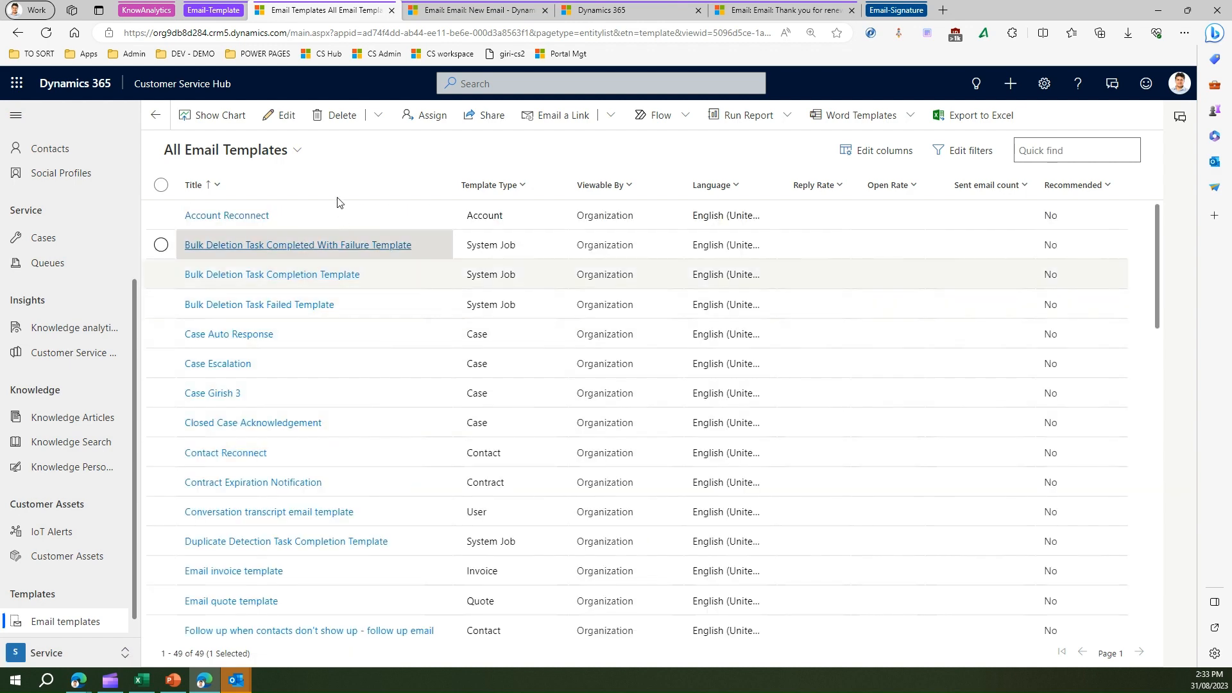
Search the email templates list for "thank" and open the "Thank You for Case" template
{"action": "left_click", "coordinate": [1077, 146]}
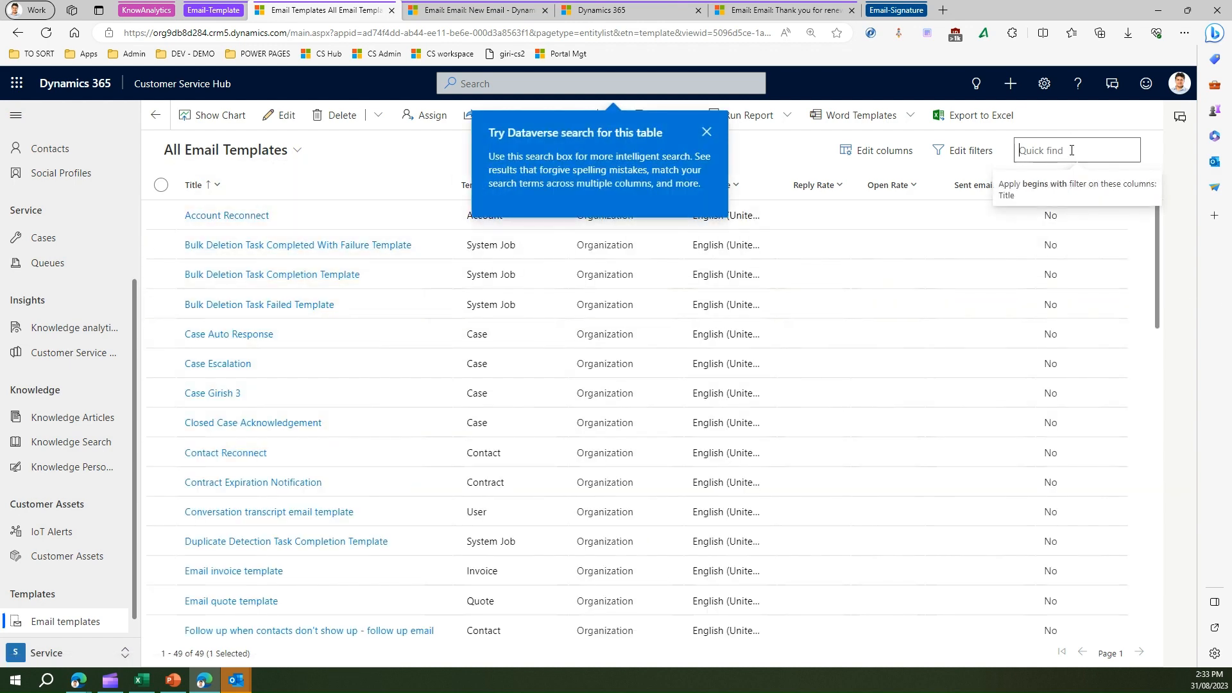
{"action": "type", "text": "thank"}
{"action": "key", "text": "Return"}
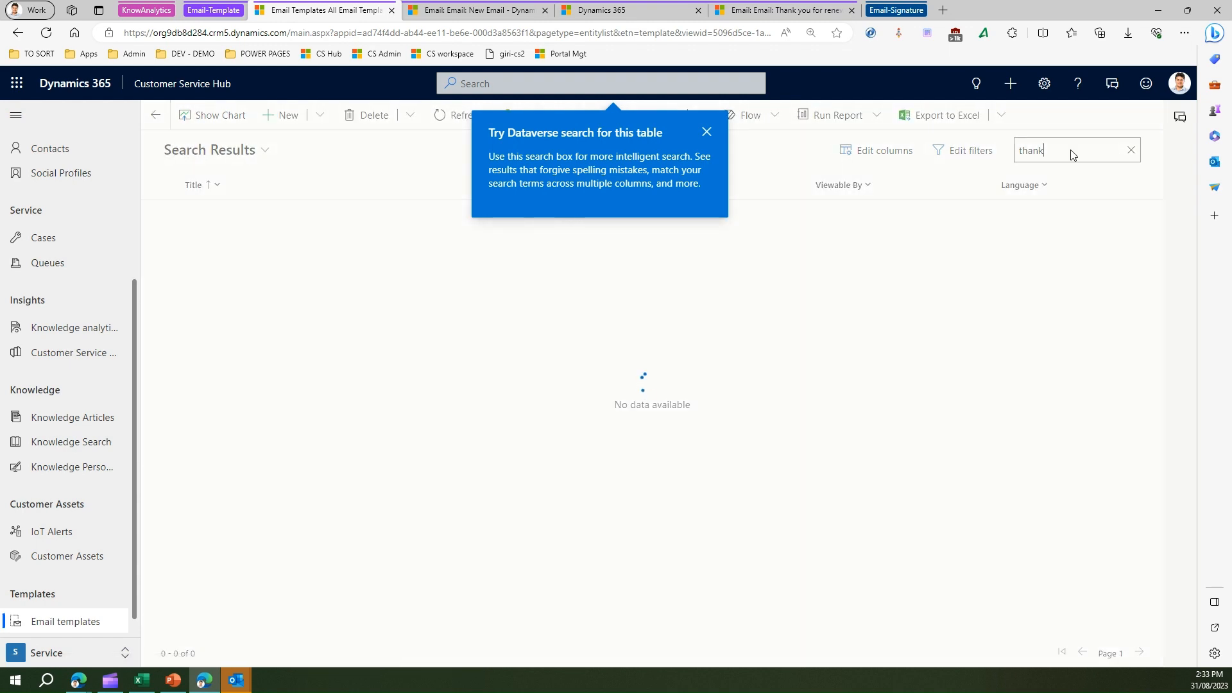
{"action": "left_click", "coordinate": [707, 131]}
{"action": "left_click", "coordinate": [161, 215]}
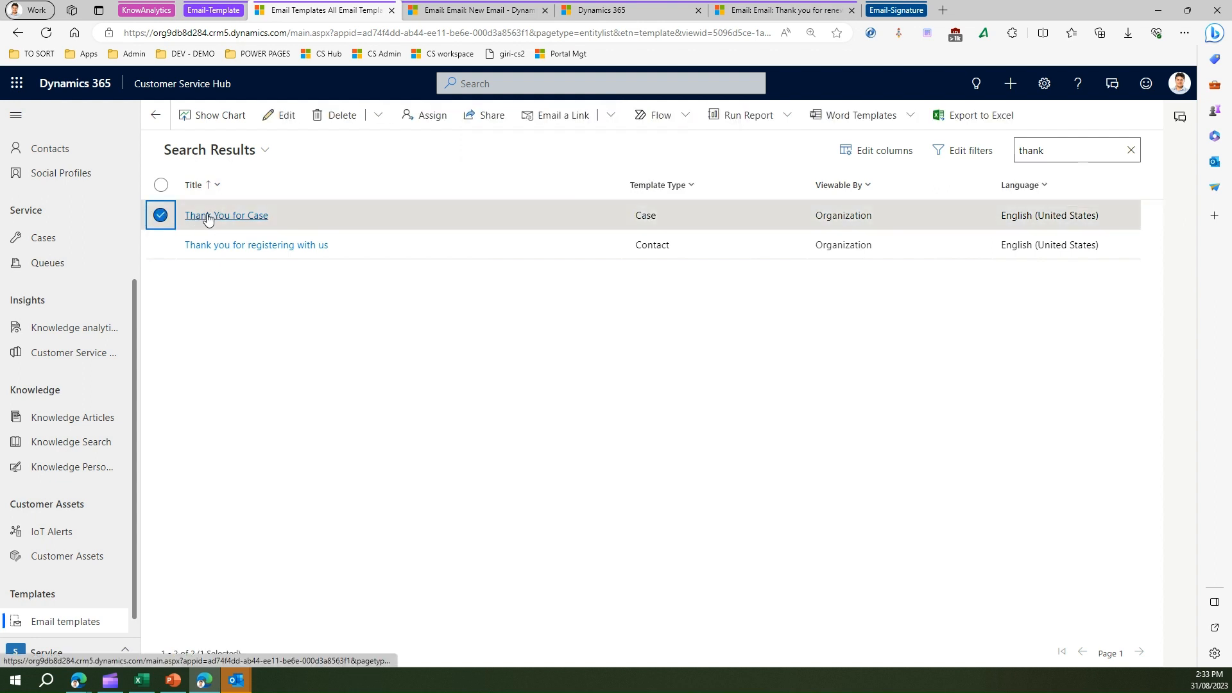
{"action": "left_click", "coordinate": [213, 216]}
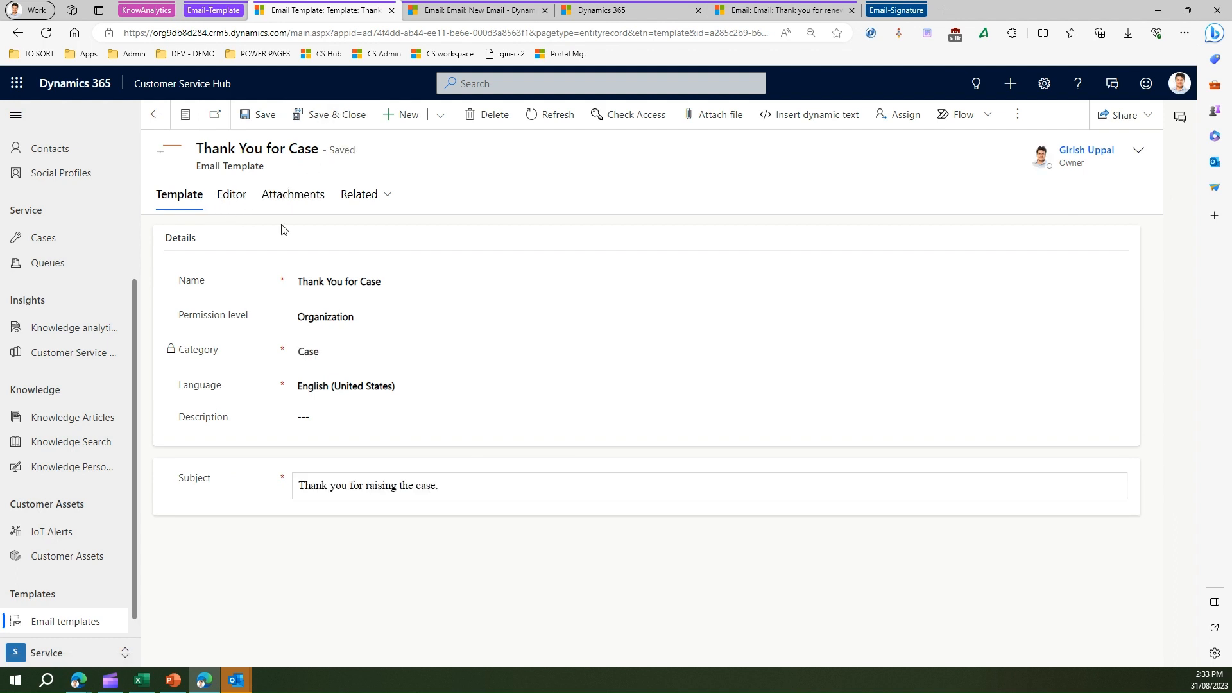
Review the "Thank You for Case" editor design, and save and close the template
{"action": "left_click", "coordinate": [236, 195]}
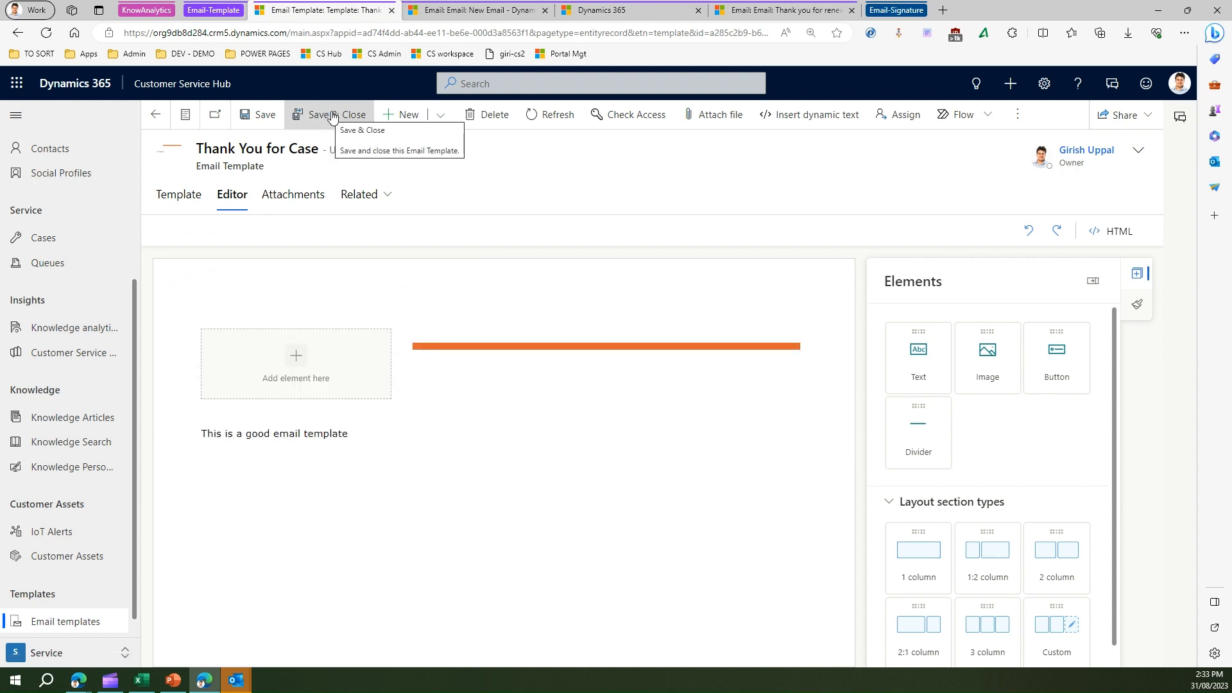
{"action": "left_click", "coordinate": [332, 116]}
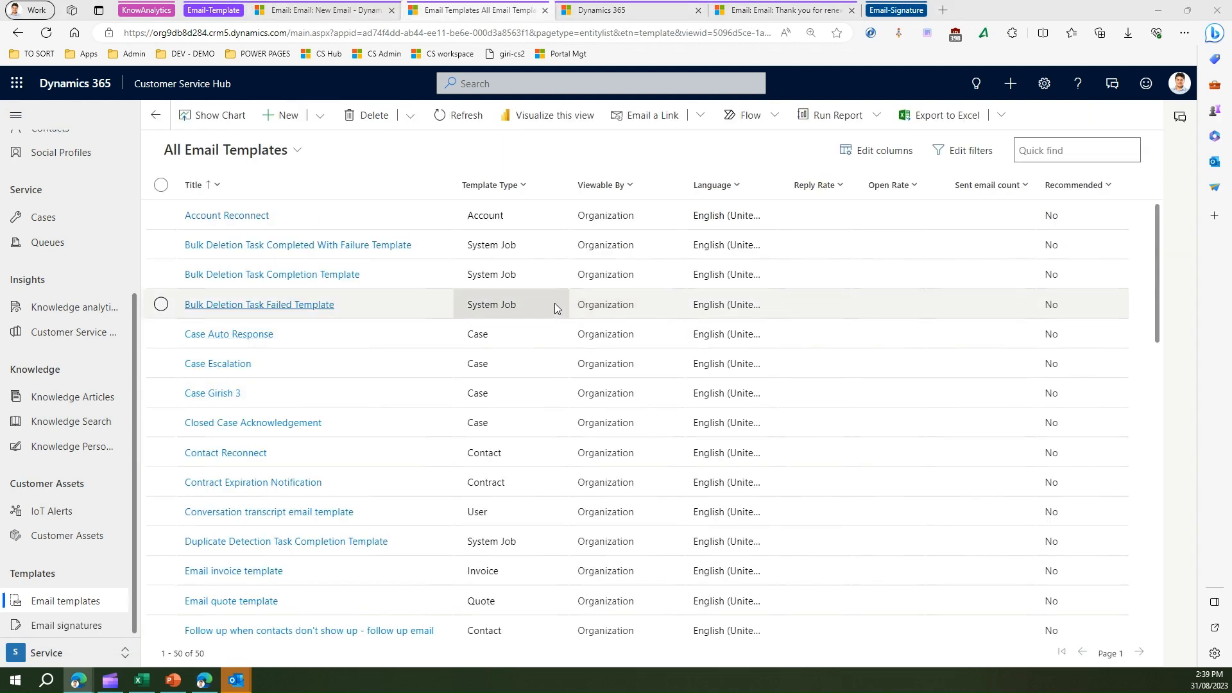
{"action": "scroll", "coordinate": [447, 442], "scroll_direction": "down", "scroll_amount": 15}
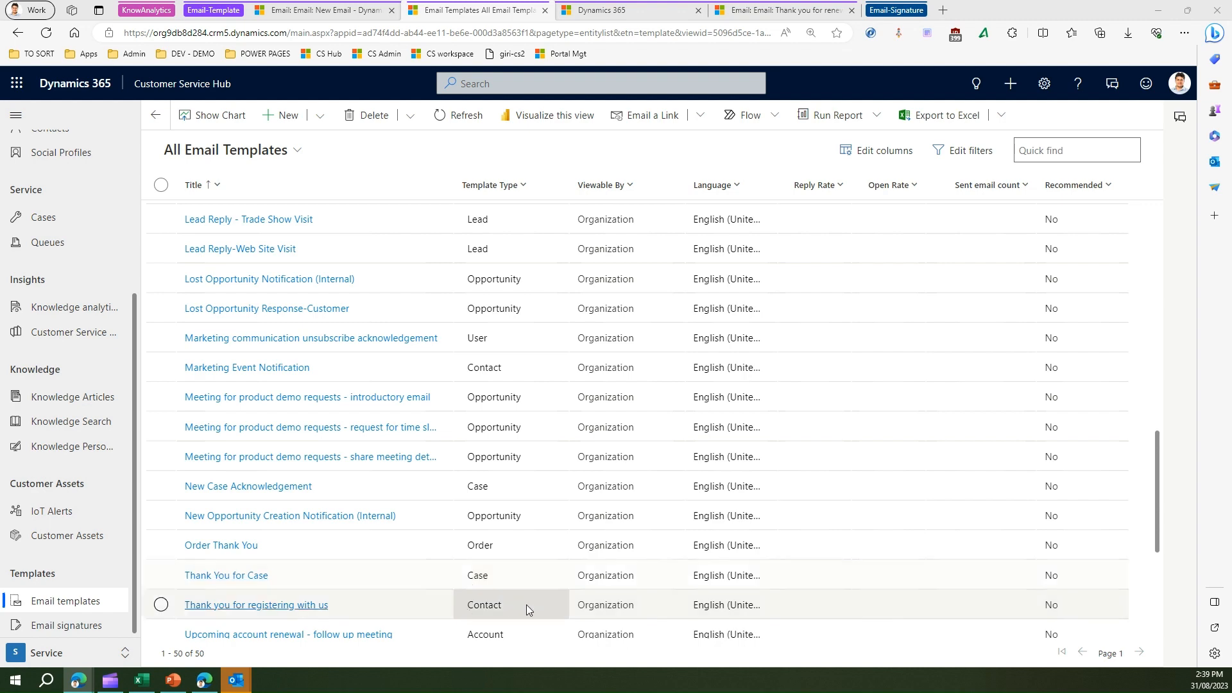
Open the "surface book error" case and add a new email from its timeline
{"action": "left_click", "coordinate": [75, 222]}
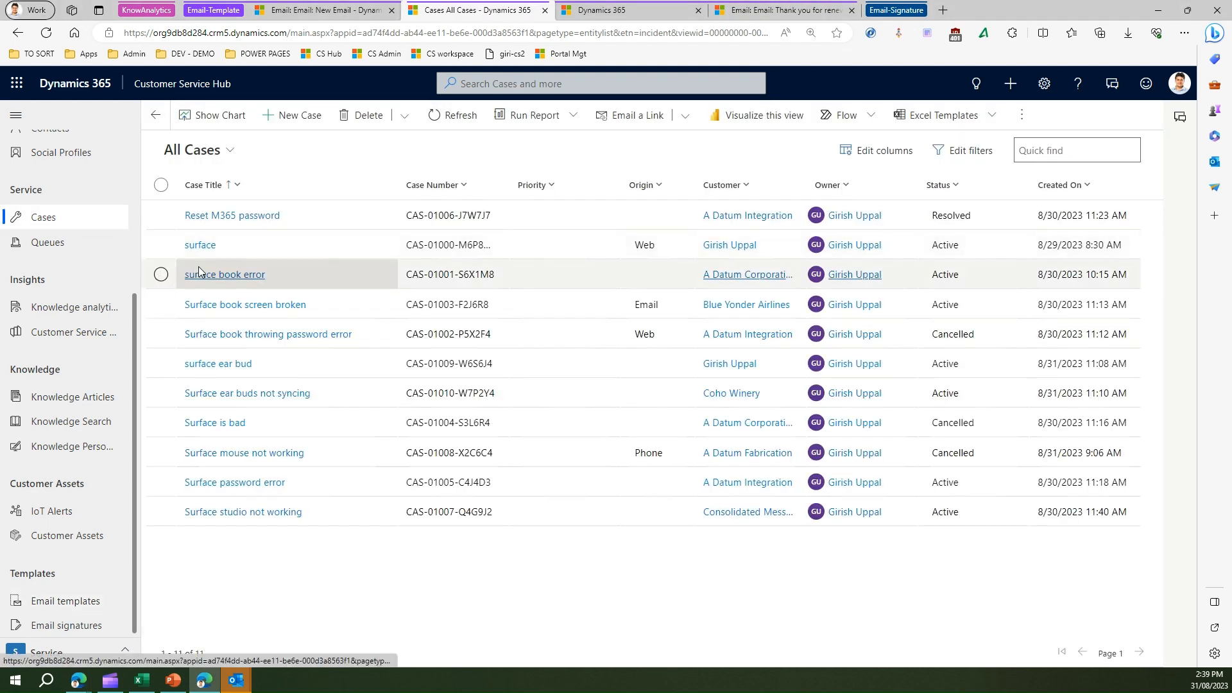
{"action": "left_click", "coordinate": [211, 274]}
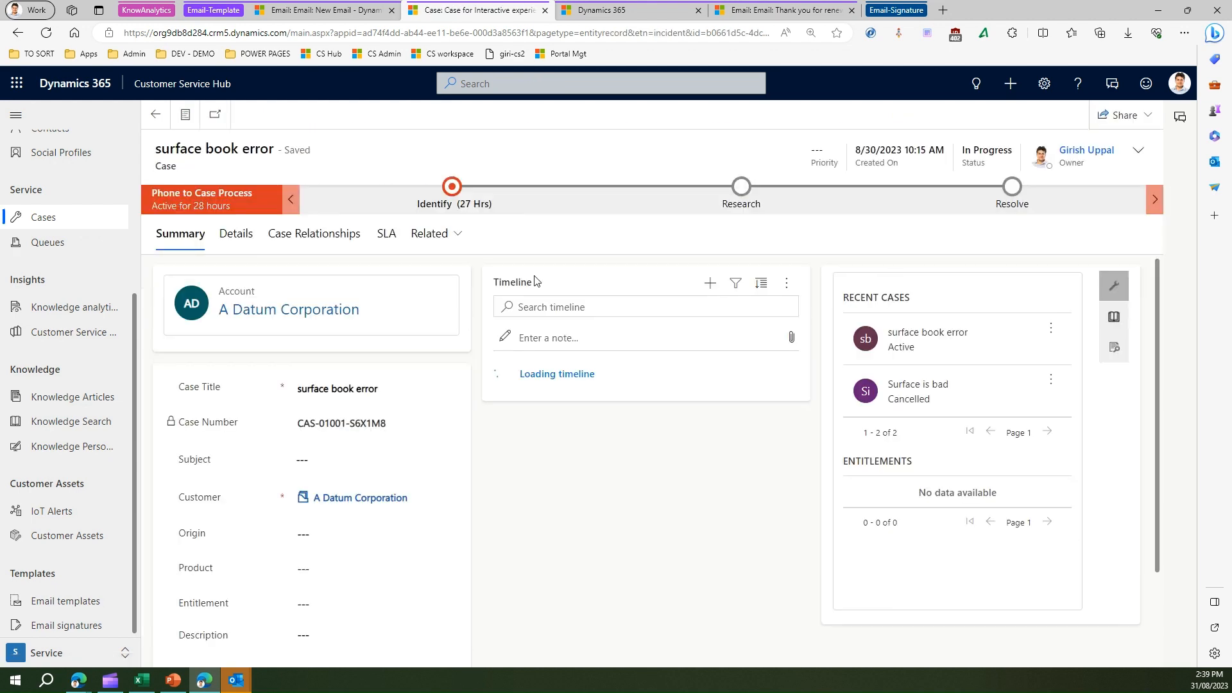
{"action": "left_click", "coordinate": [711, 285]}
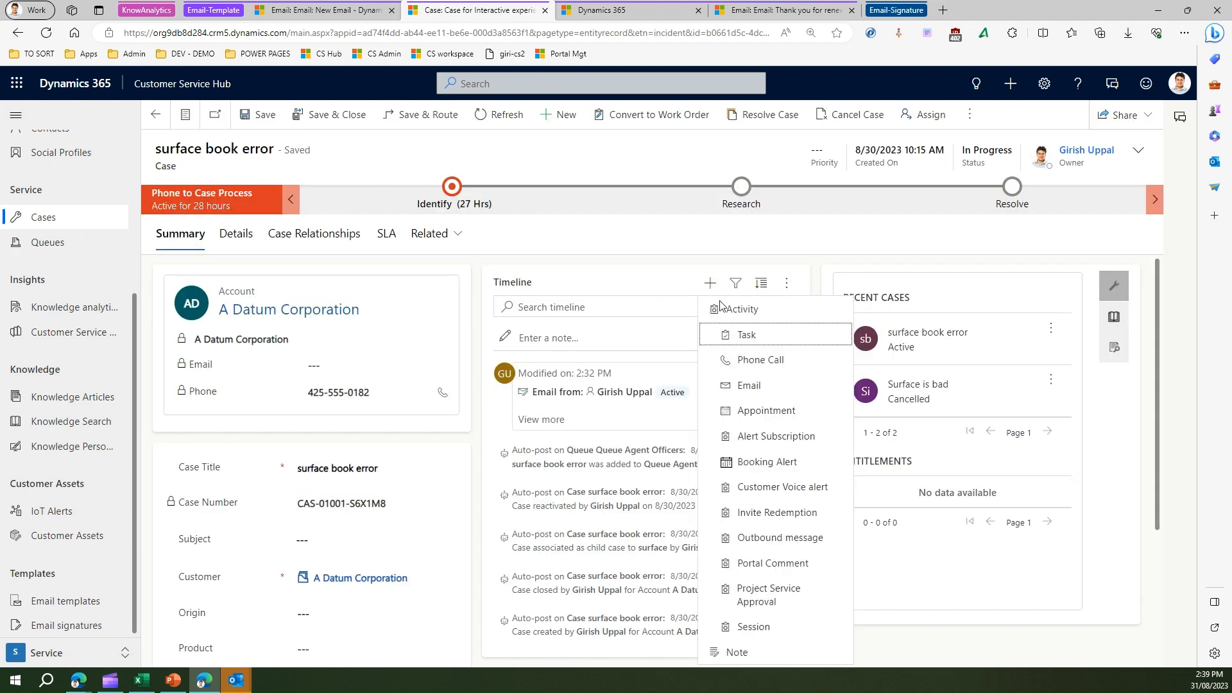
{"action": "left_click", "coordinate": [762, 388]}
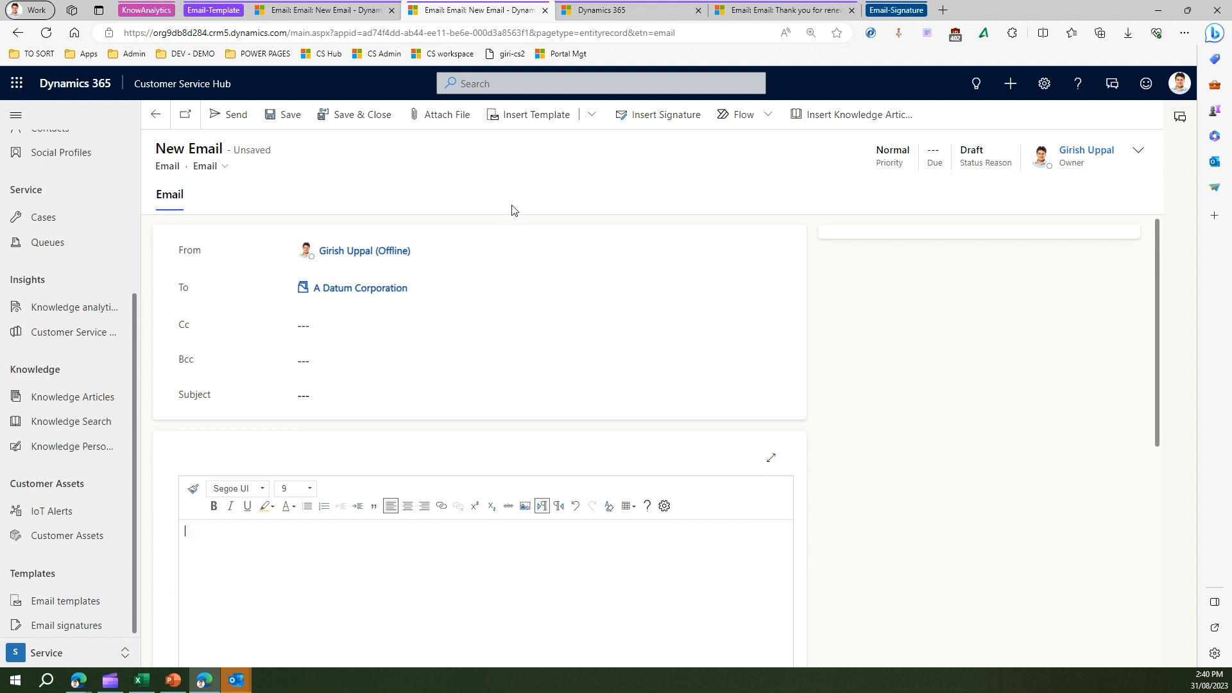
Start inserting an email template for the Regarding record, the "surface book error" case
{"action": "left_click", "coordinate": [508, 115]}
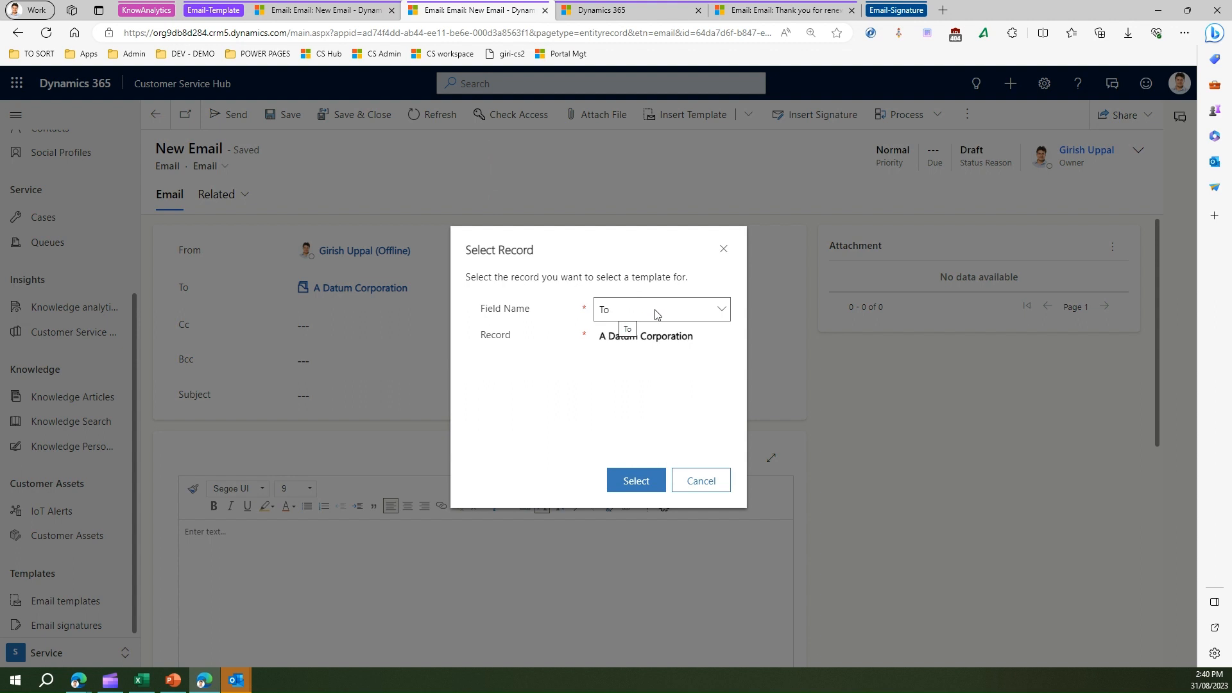
{"action": "left_click", "coordinate": [657, 314]}
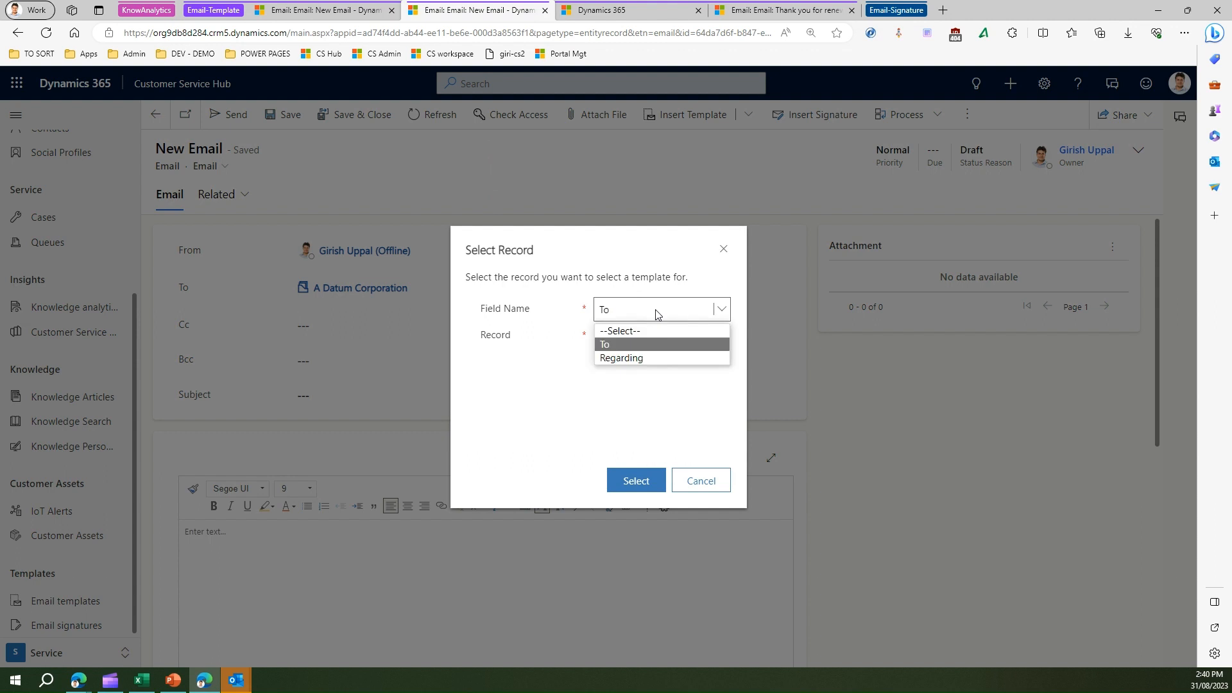
{"action": "left_click", "coordinate": [633, 359]}
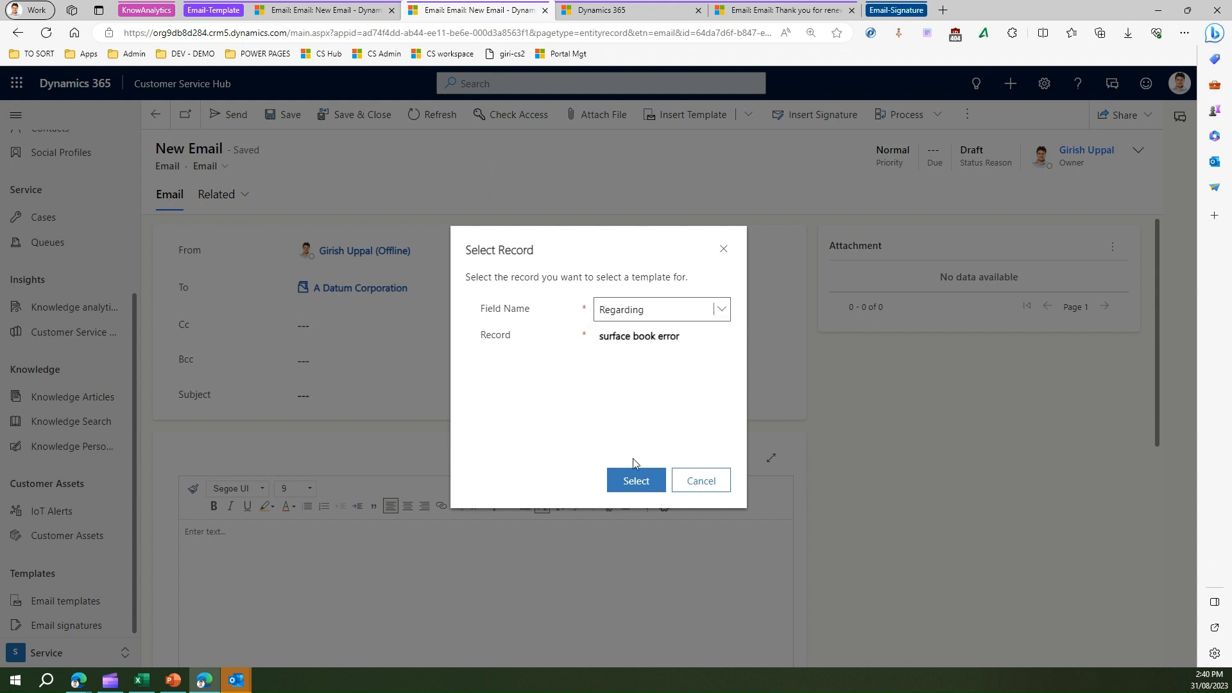
{"action": "left_click", "coordinate": [635, 482]}
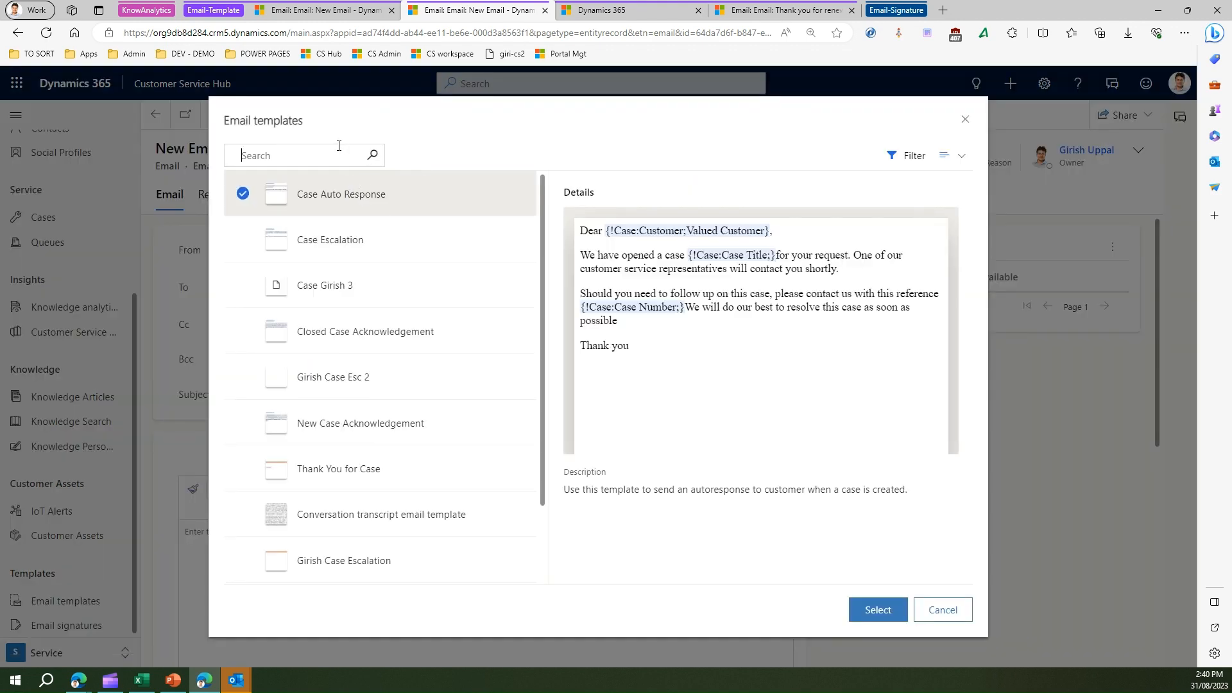
Search the case templates for "thank you" and insert the "Thank You for Case" template into the email
{"action": "type", "text": "than"}
{"action": "type", "text": "k you"}
{"action": "key", "text": "Return"}
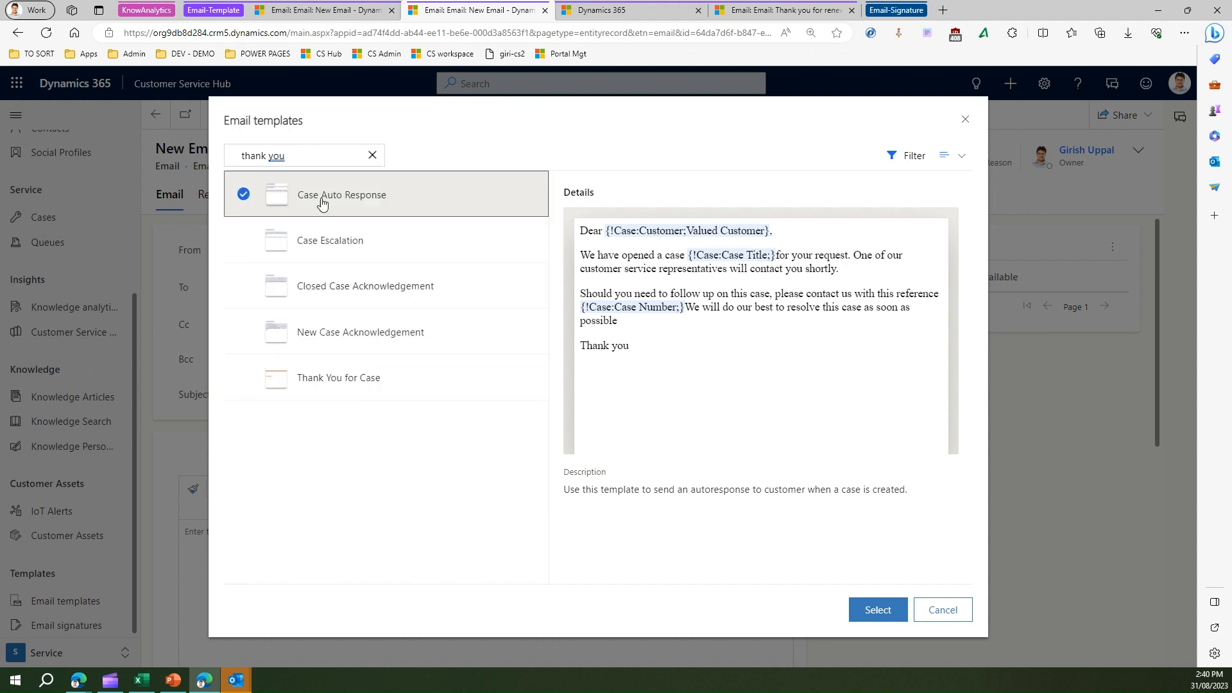
{"action": "left_click", "coordinate": [247, 385]}
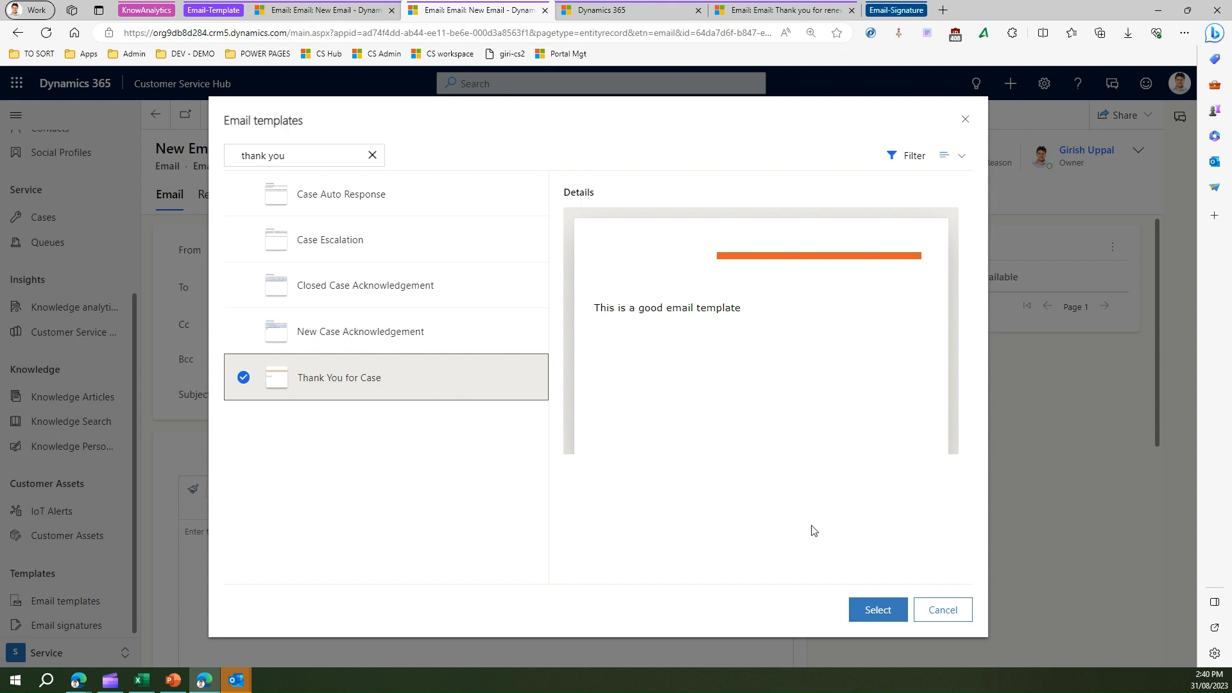
{"action": "left_click", "coordinate": [888, 610]}
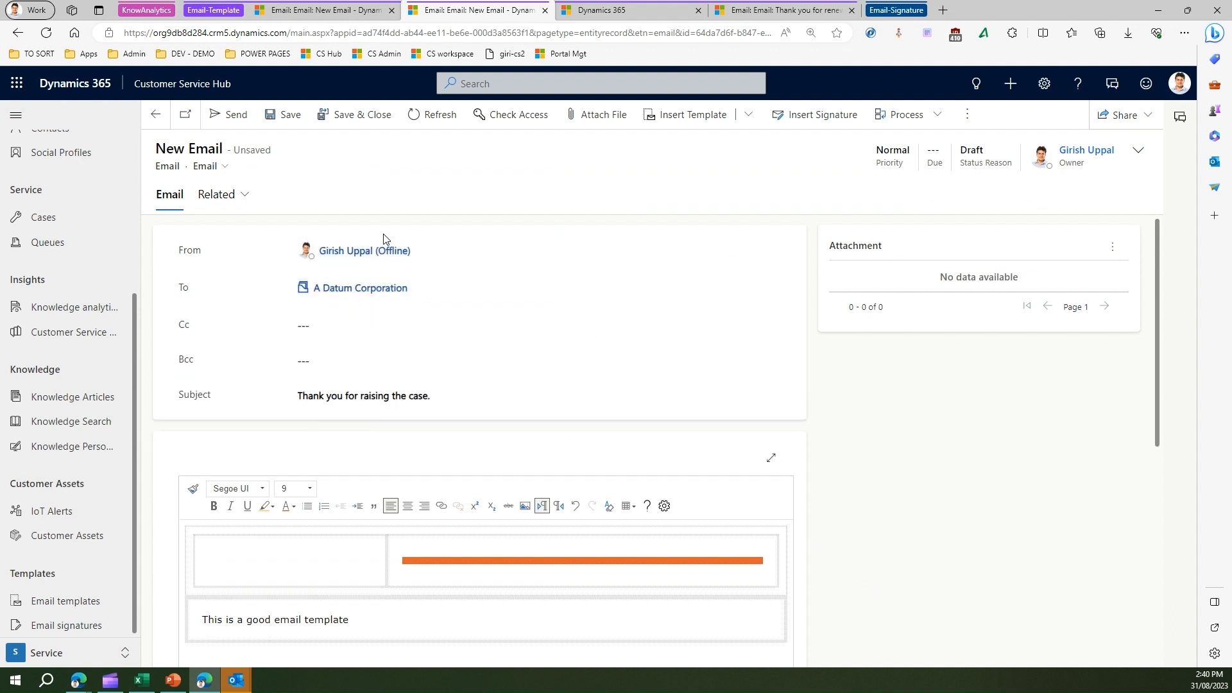
Cancel the template selection in the other open email and go to the email templates list
{"action": "left_click", "coordinate": [314, 11]}
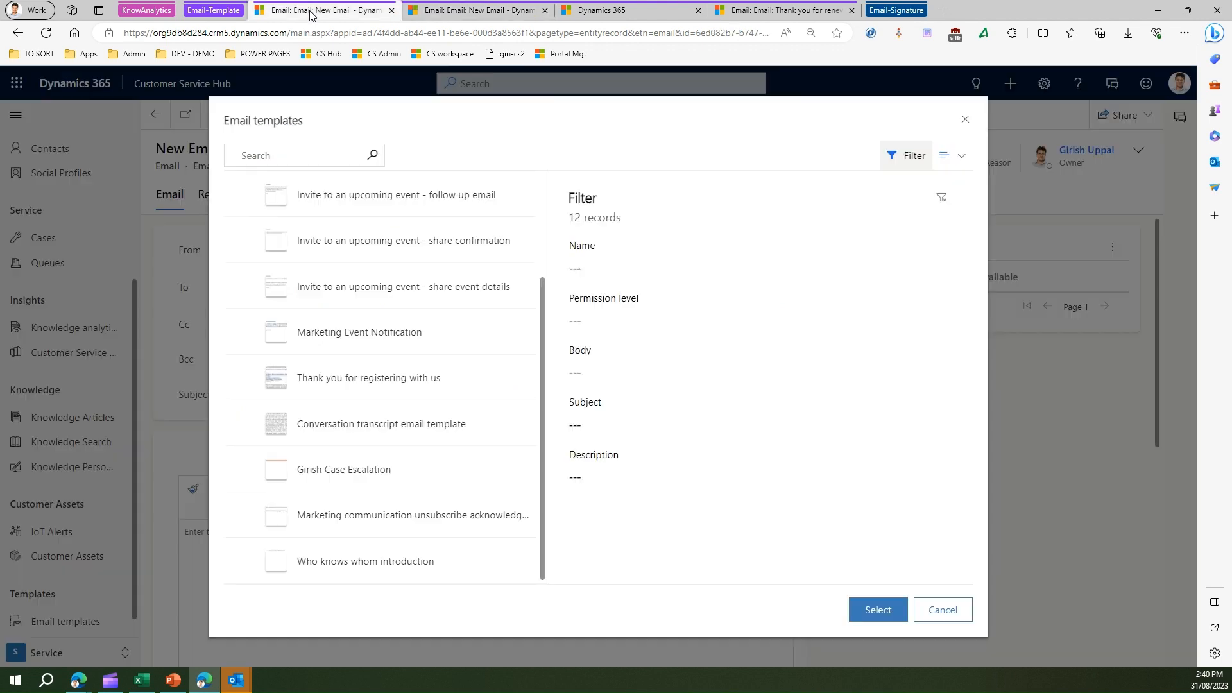
{"action": "left_click", "coordinate": [937, 611]}
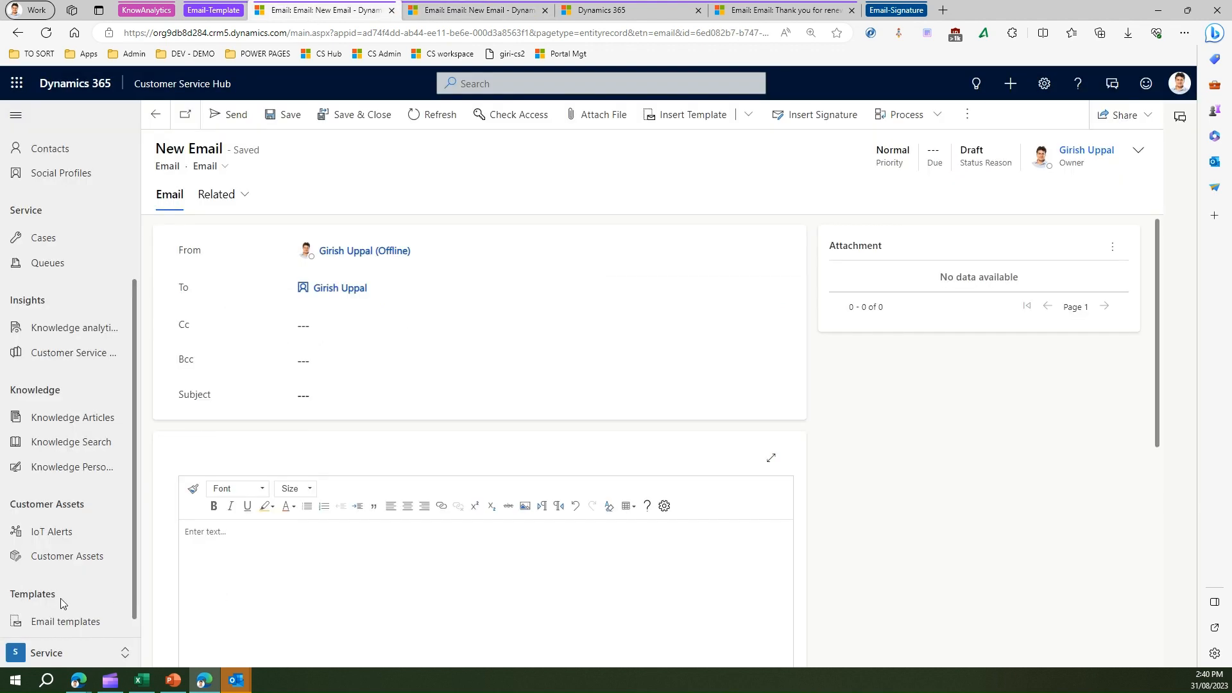
{"action": "left_click", "coordinate": [69, 622]}
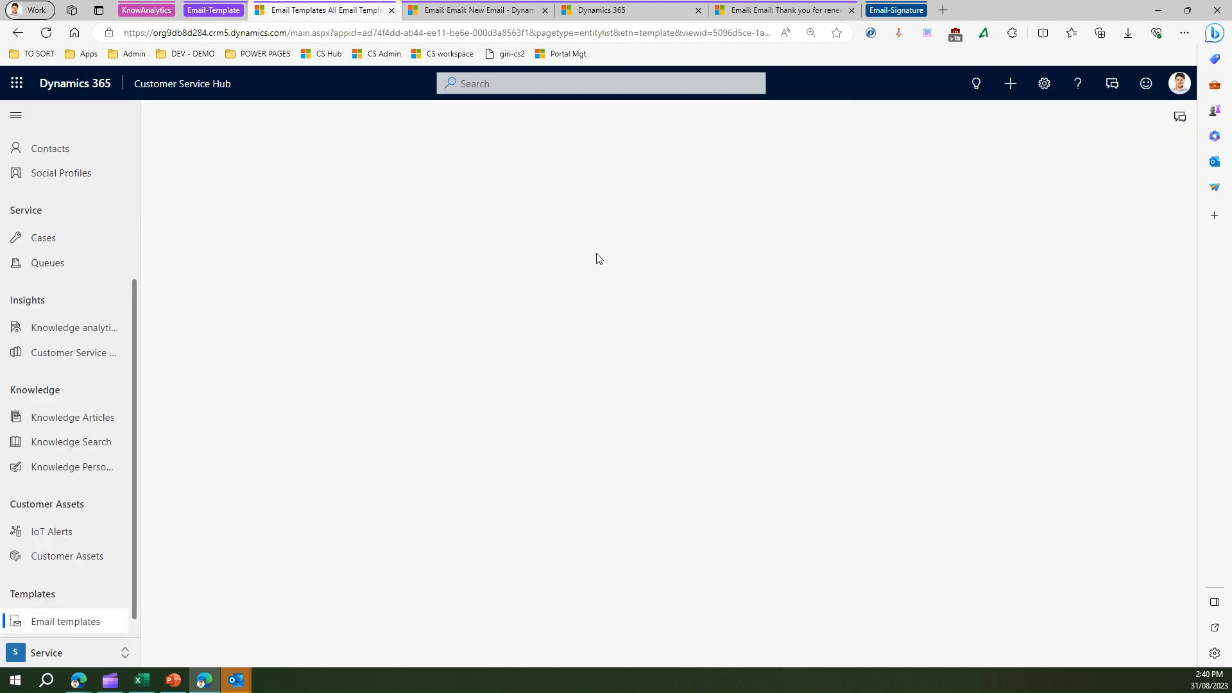